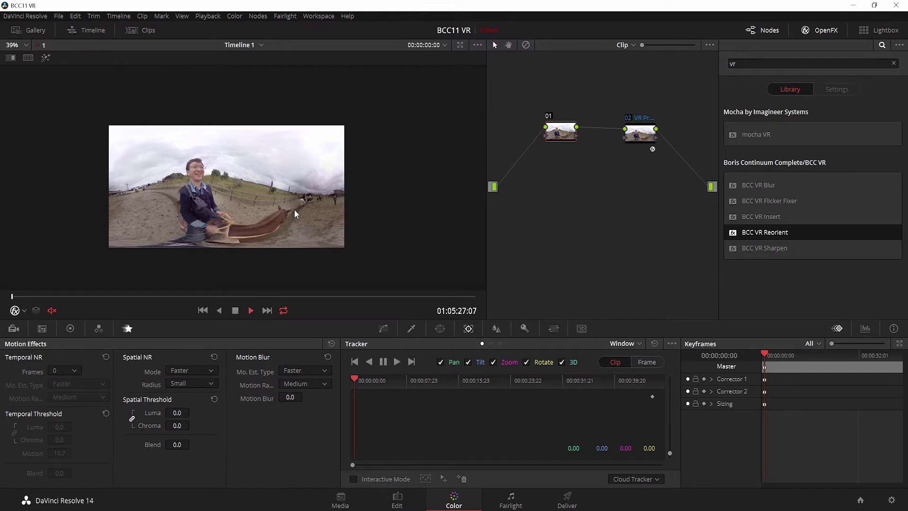
Play the horse-riding clip, then switch VR Reorient's view mode to Preview and back to Full 360.
key("space")
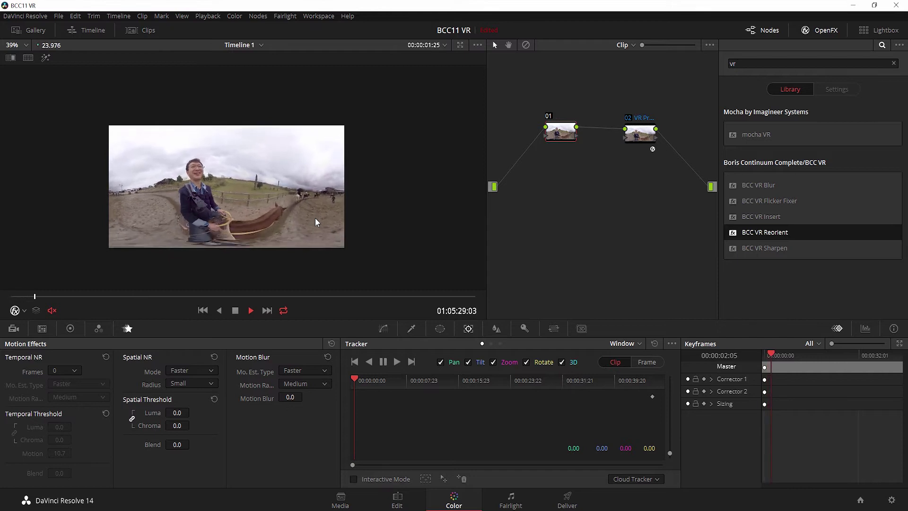
key("space")
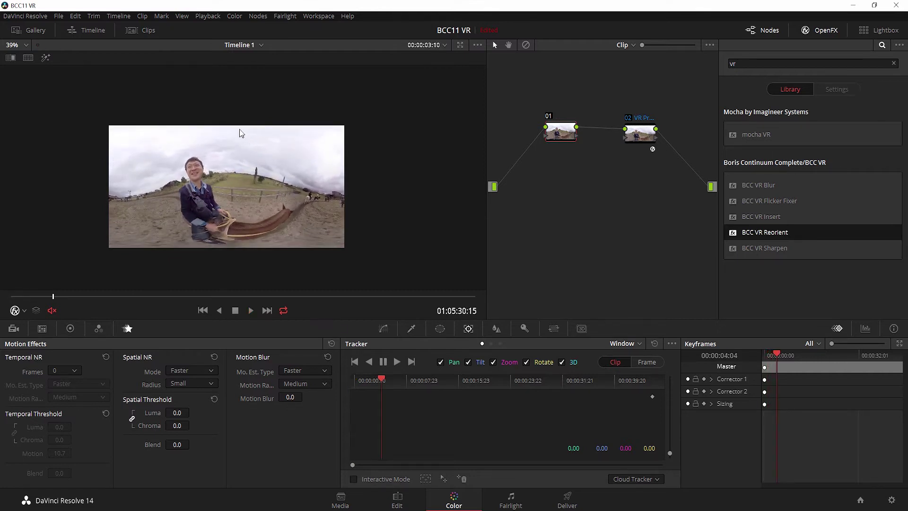
left_click(644, 137)
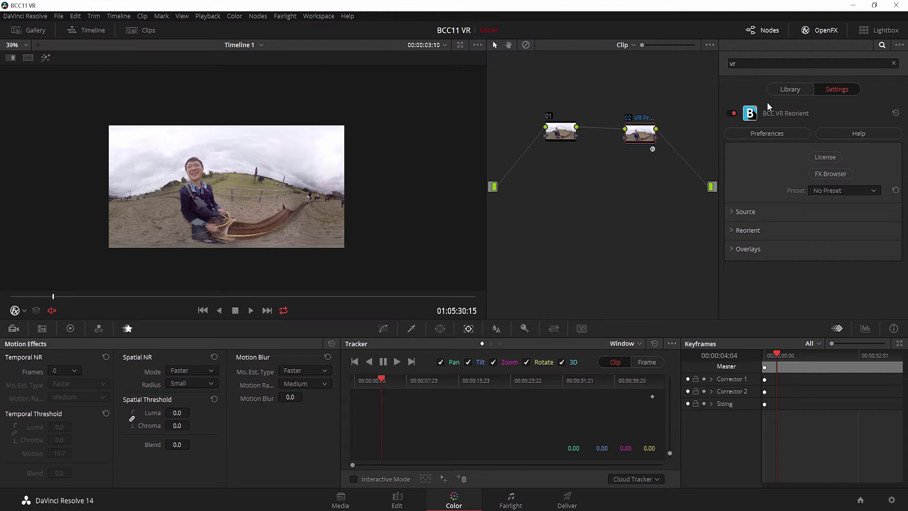
left_click(733, 229)
scroll(768, 259, "down", 1)
left_click(840, 286)
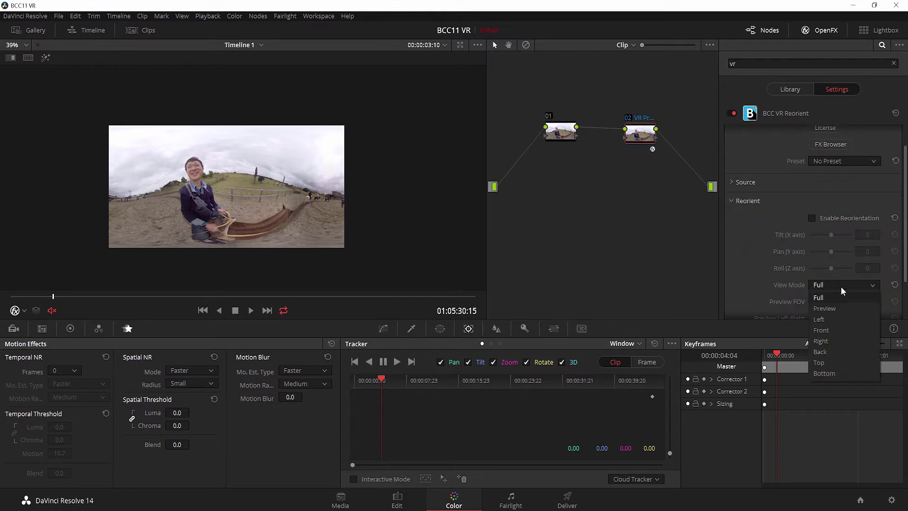
left_click(836, 302)
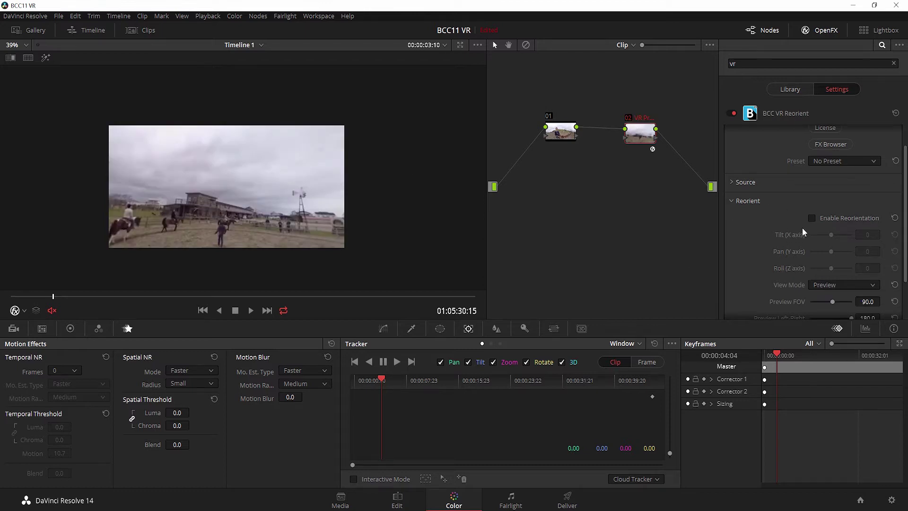
left_click(835, 285)
left_click(835, 298)
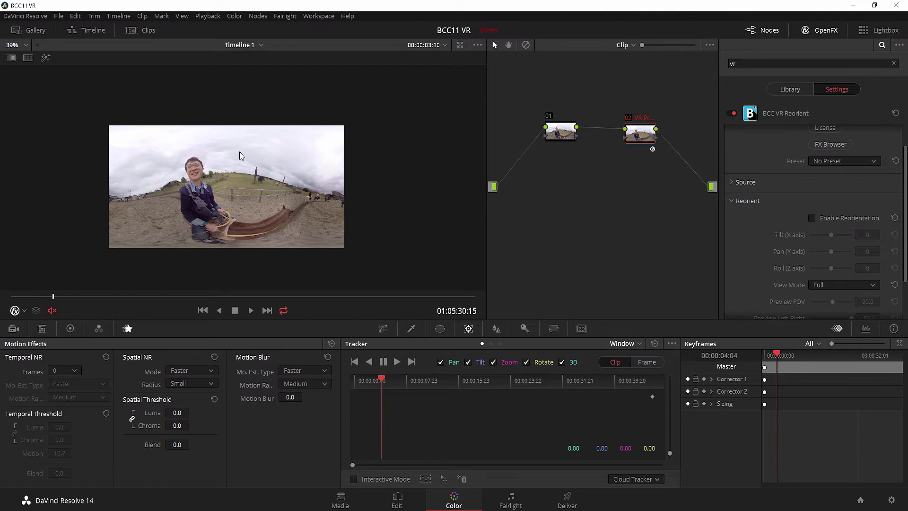
left_click(556, 129)
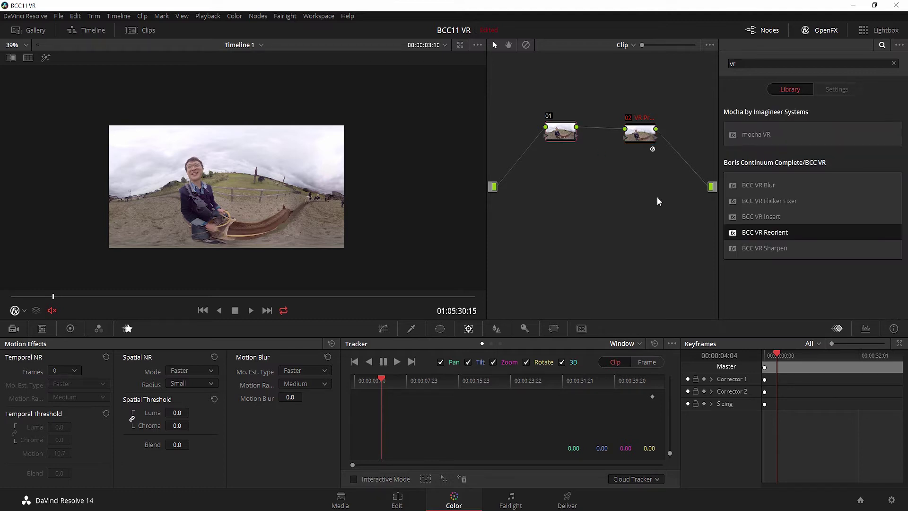
Raise node 01's blur radius and place a circular window over the rider.
left_click(495, 330)
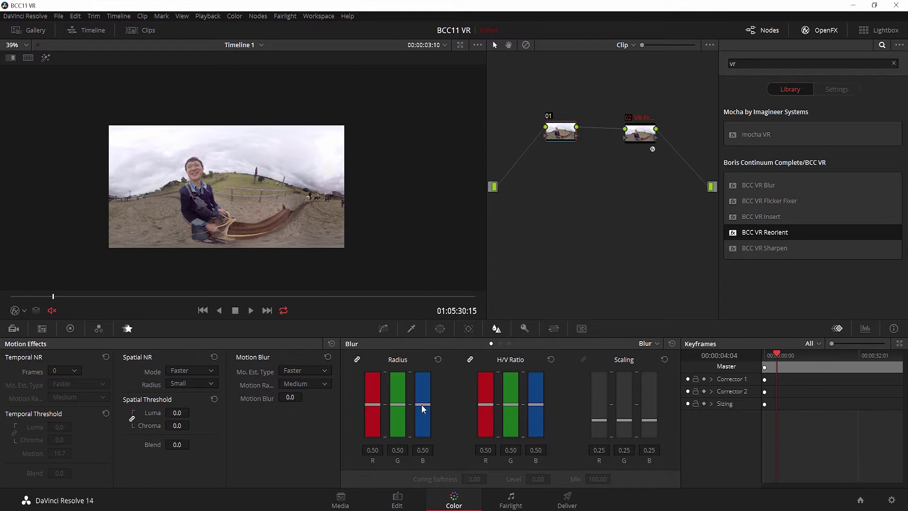
left_click_drag(422, 407, 421, 344)
left_click(440, 328)
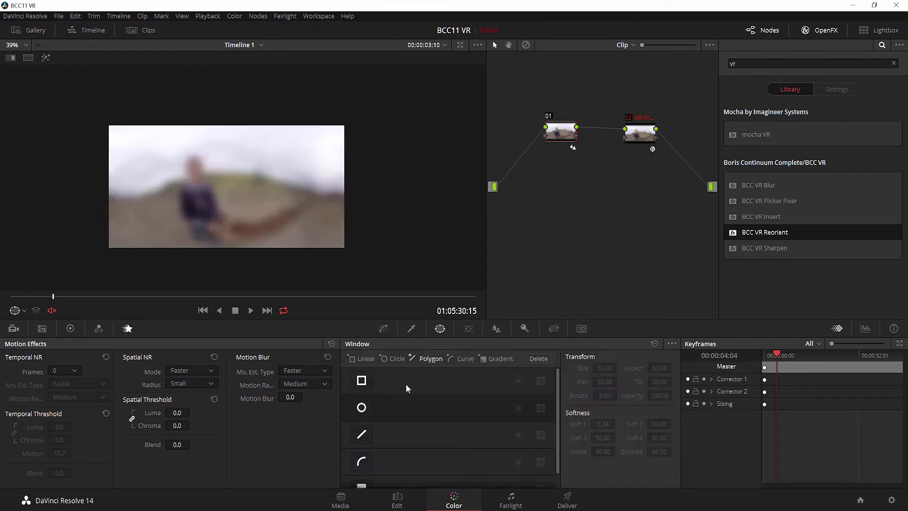
left_click(361, 407)
left_click_drag(234, 200, 204, 187)
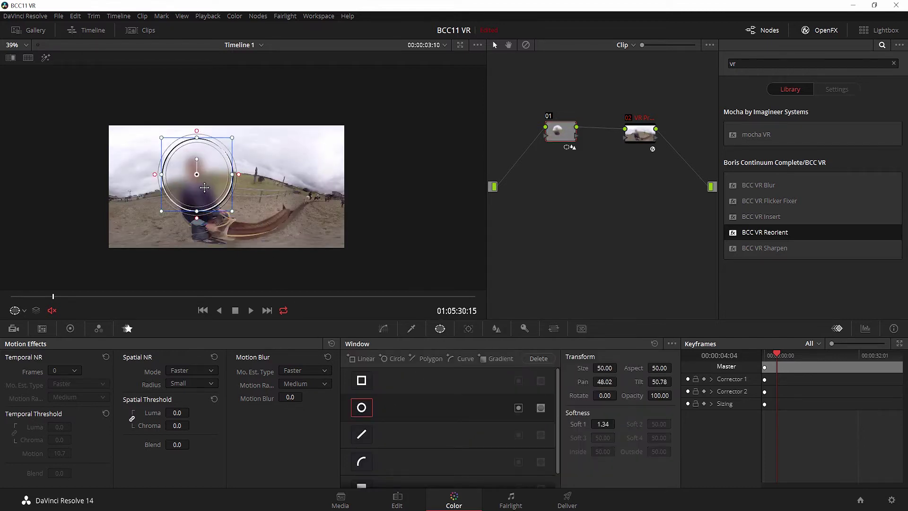
Invert the circle, resize and soften it around the rider, hide its outline, and play back.
left_click(518, 407)
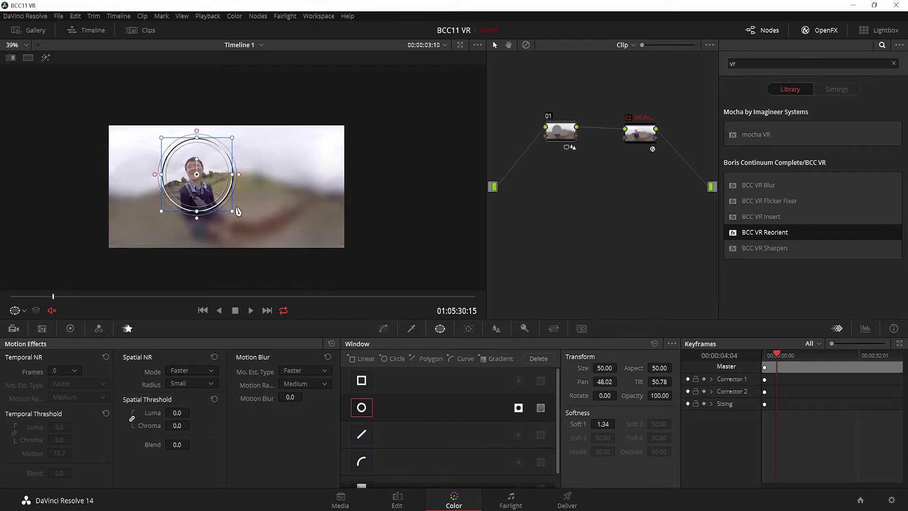
left_click_drag(231, 211, 255, 235)
left_click_drag(218, 185, 271, 188)
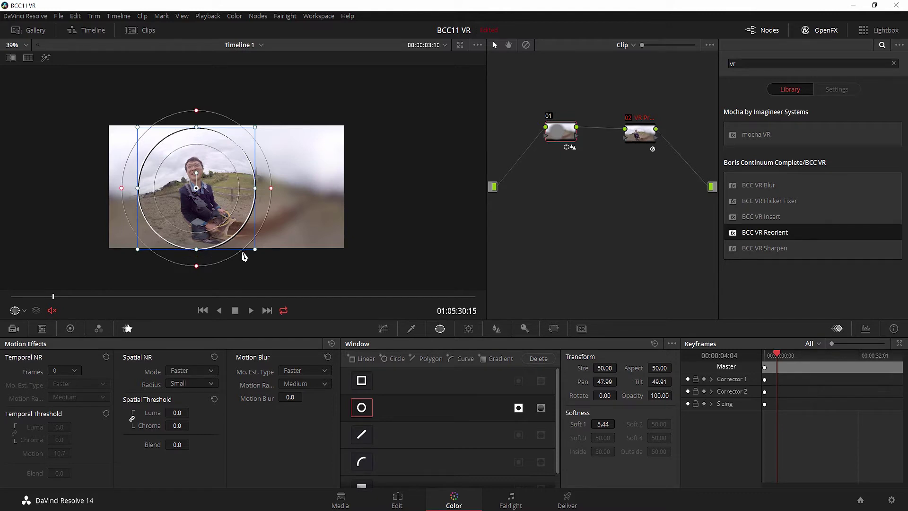
left_click_drag(251, 249, 229, 235)
left_click(383, 328)
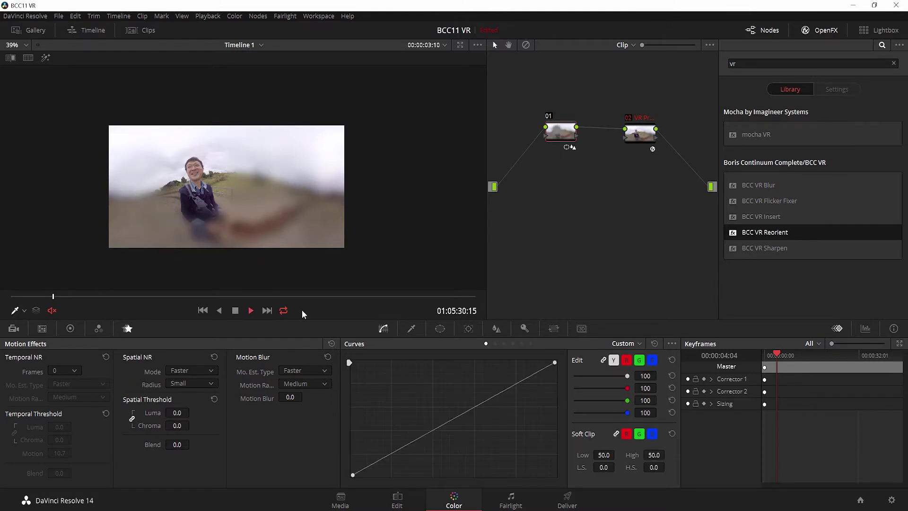
key("space")
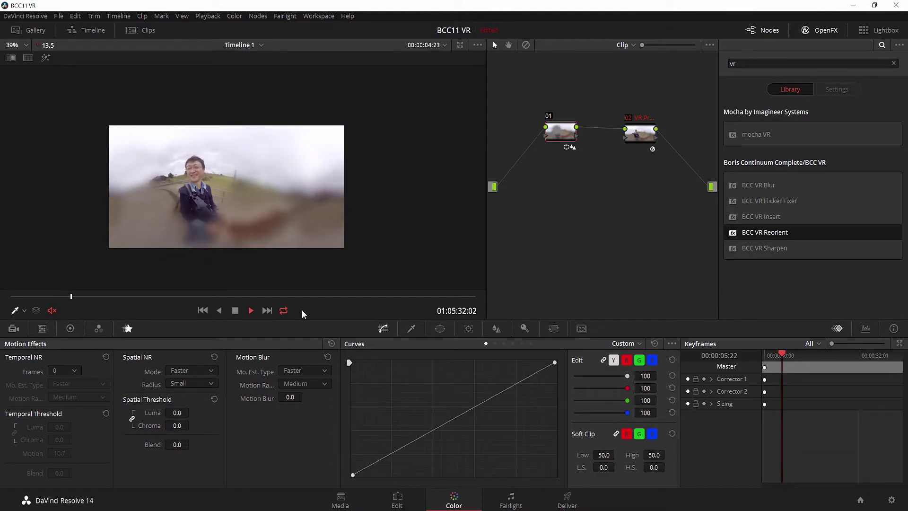
Stop playback and set node 02's VR Reorient view mode to Preview.
key("space")
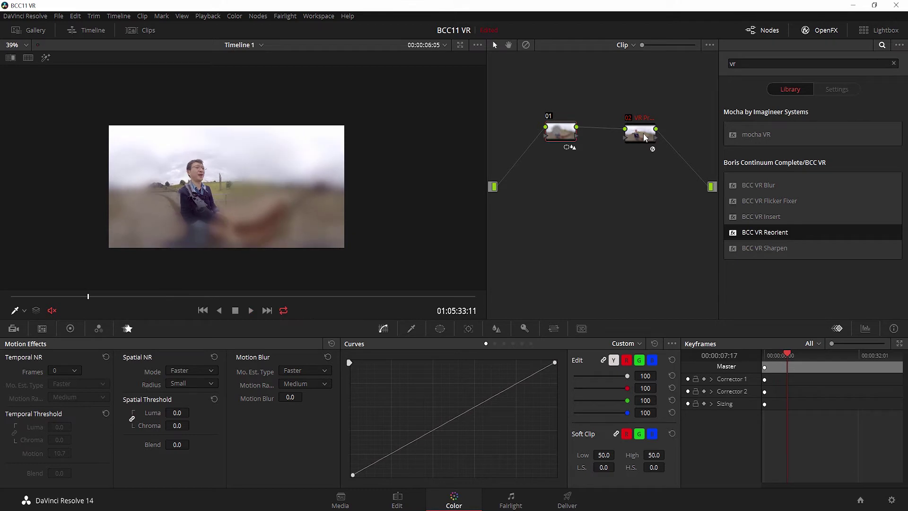
left_click(643, 134)
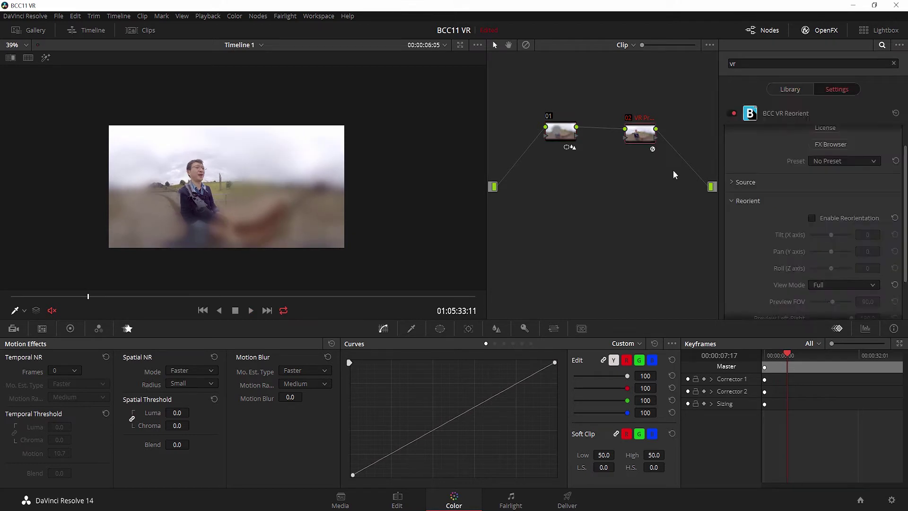
left_click(843, 285)
left_click(838, 307)
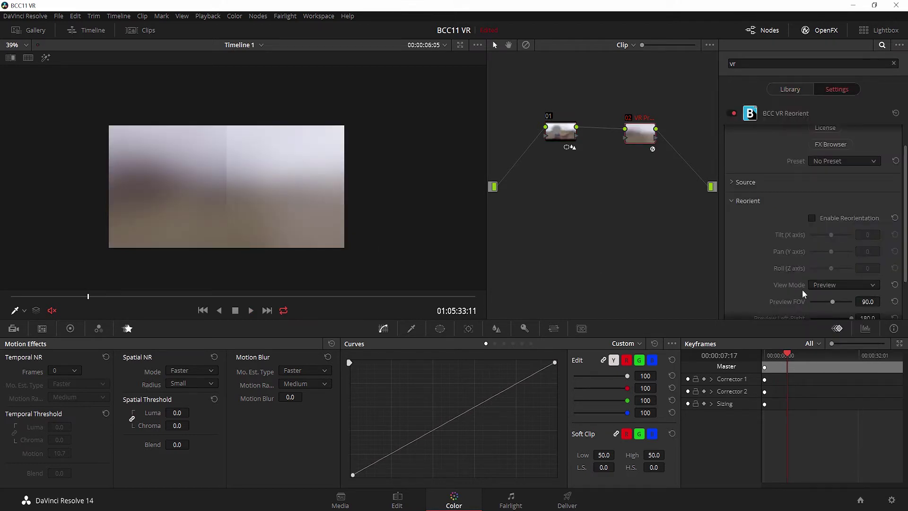
Toggle node 01 off, on and off again, then return the view to Full 360.
left_click(549, 116)
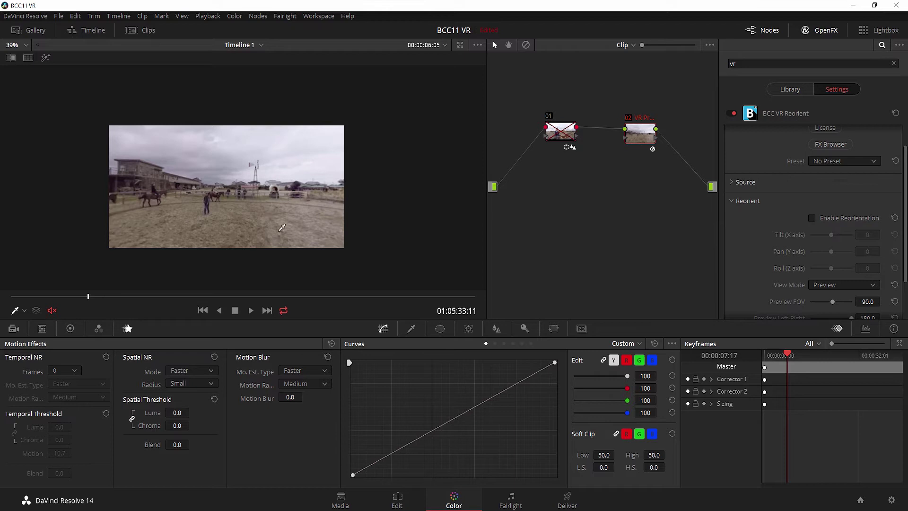
left_click(548, 116)
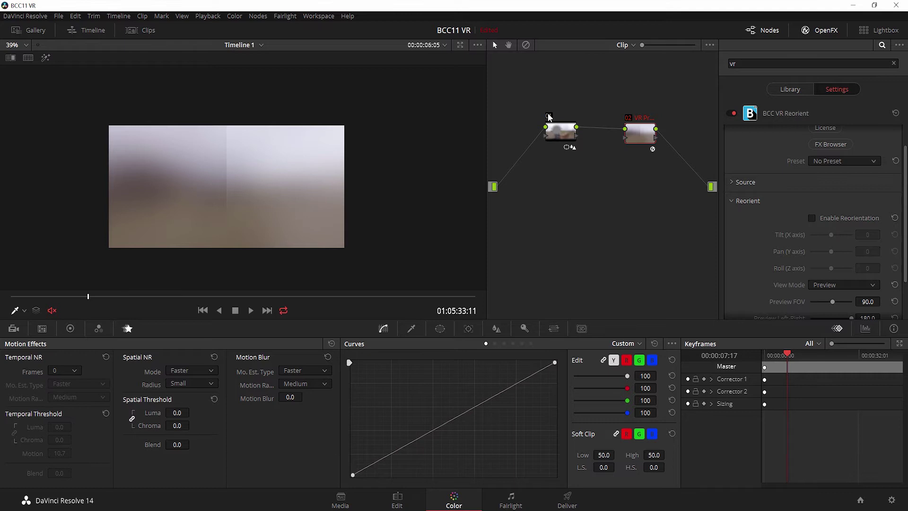
left_click(549, 117)
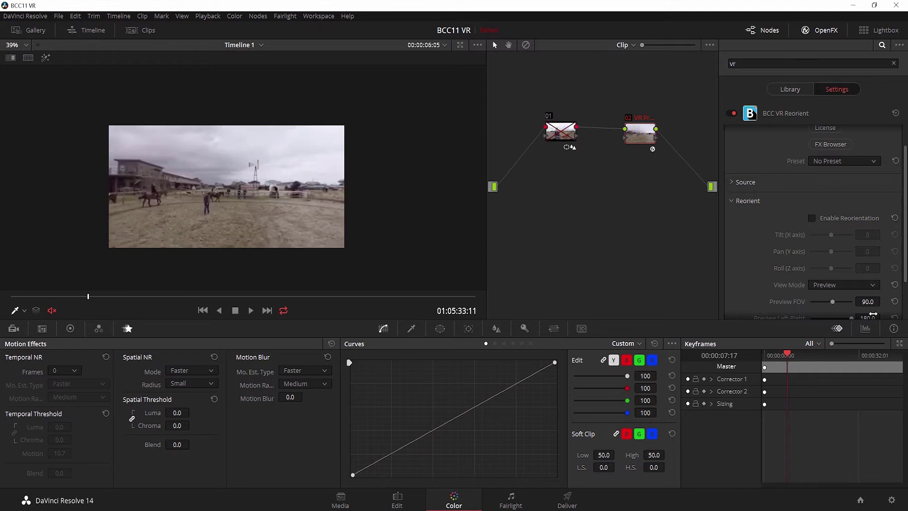
left_click(861, 284)
left_click(845, 301)
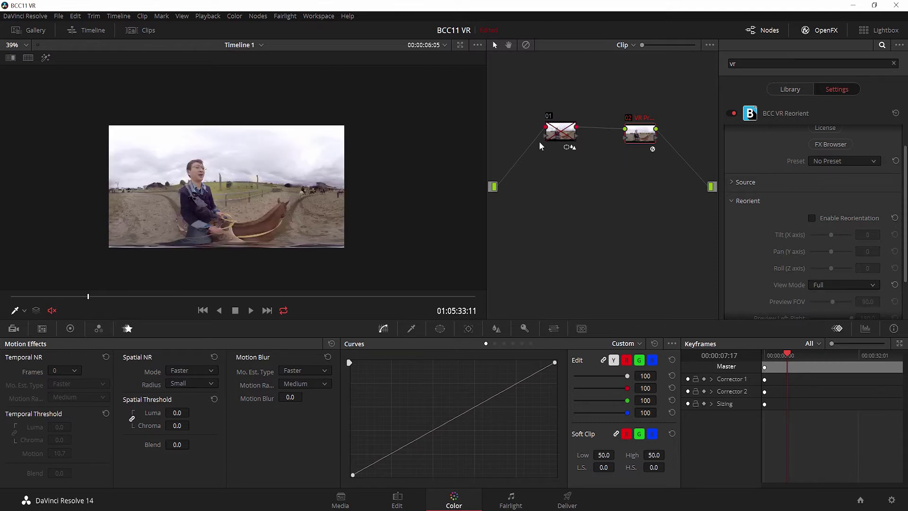
Reset node 01 and apply BCC VR Blur to it from the VR effects list.
right_click(566, 134)
left_click(566, 134)
left_click(787, 90)
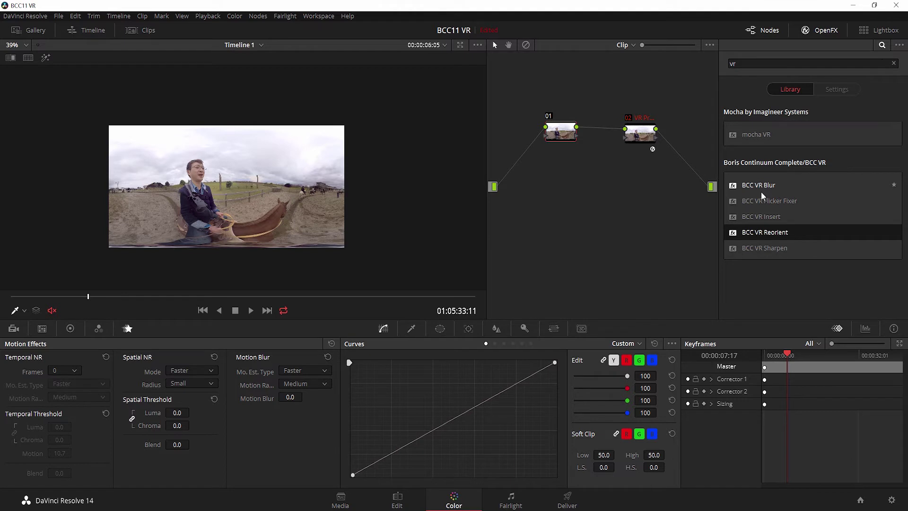
left_click_drag(761, 192, 557, 137)
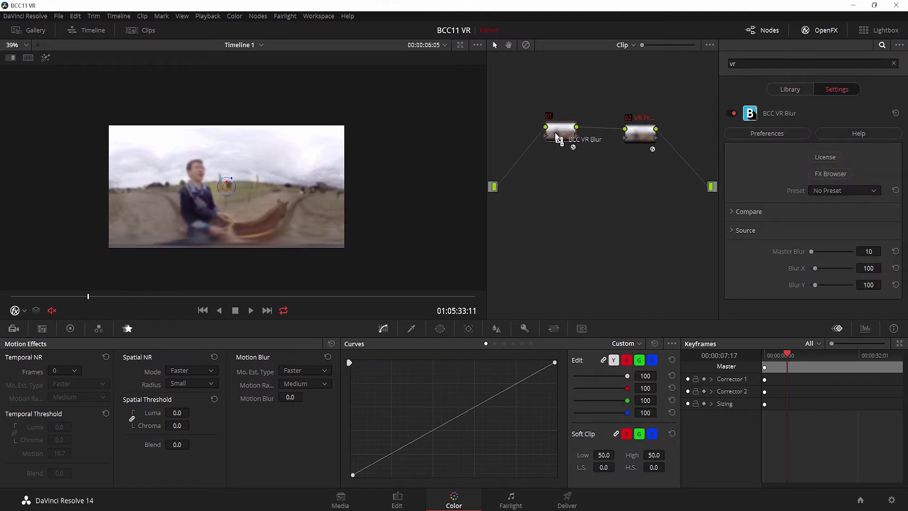
Add an inverted circle window over the rider, play back the masked blur, and show the Reorient settings.
left_click(441, 329)
left_click(360, 410)
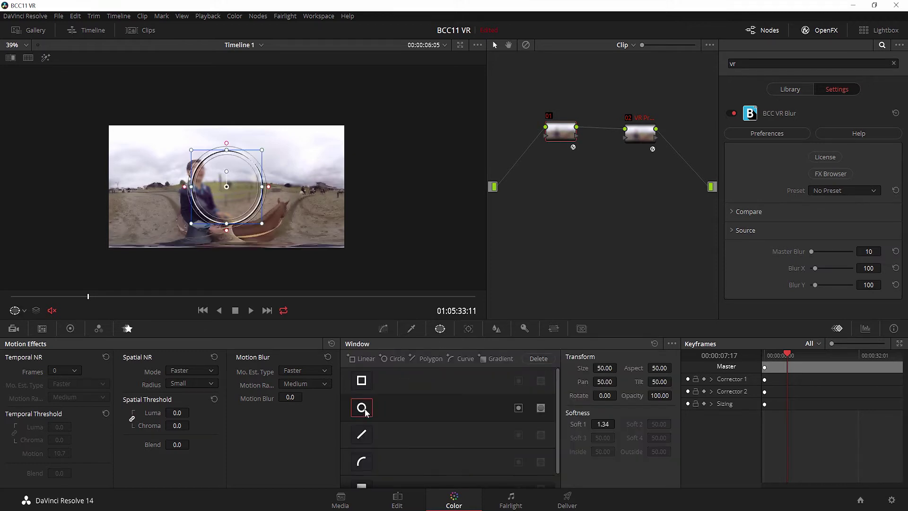
left_click_drag(238, 196, 206, 196)
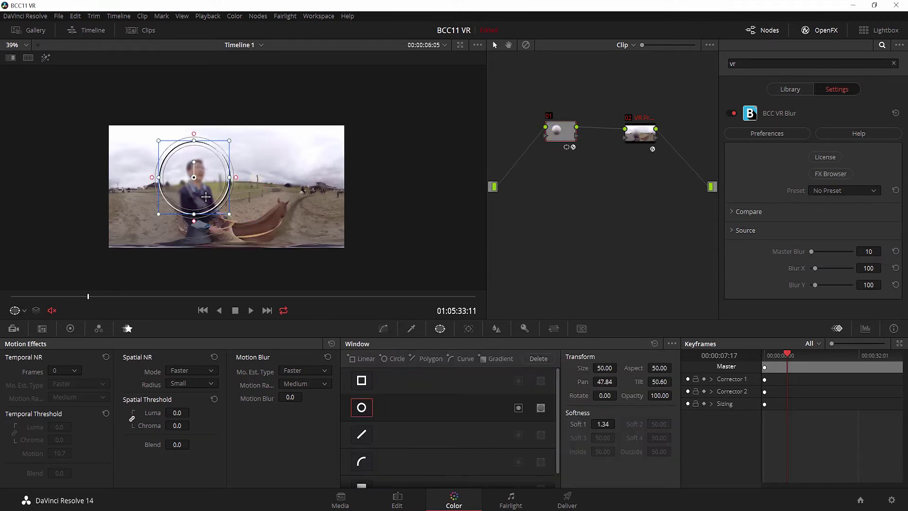
left_click(518, 407)
key("space")
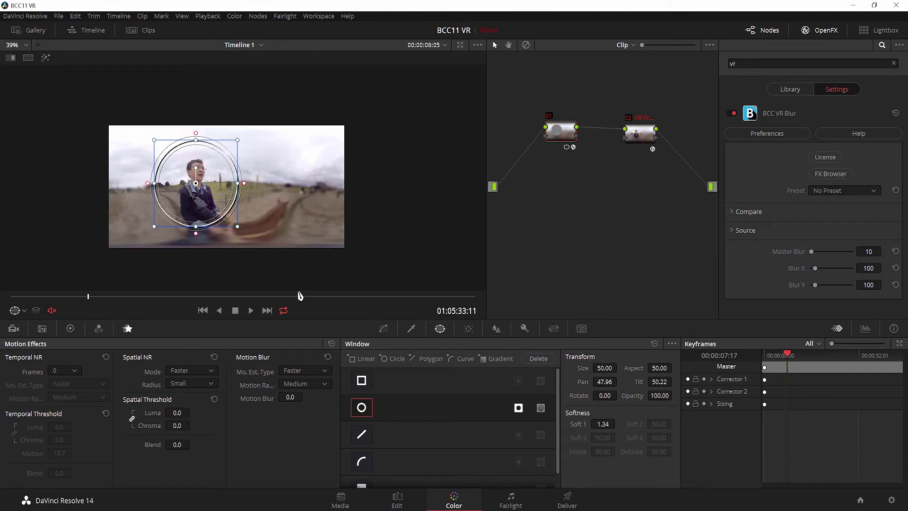
left_click(383, 328)
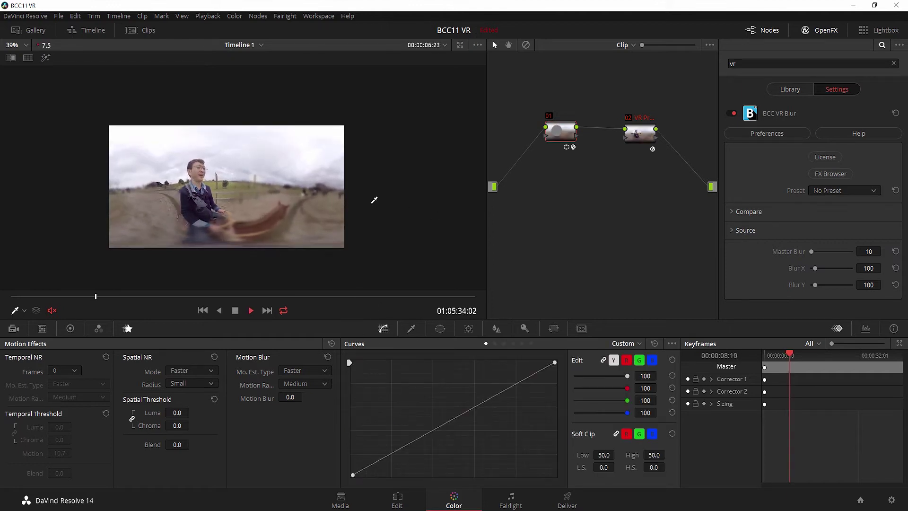
key("space")
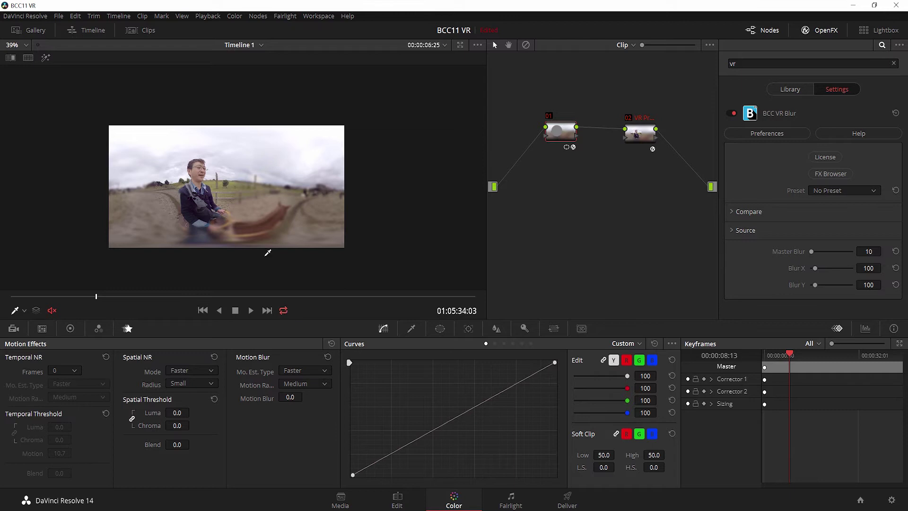
left_click(648, 138)
Set the BCC VR Reorient view mode to Preview.
left_click(733, 231)
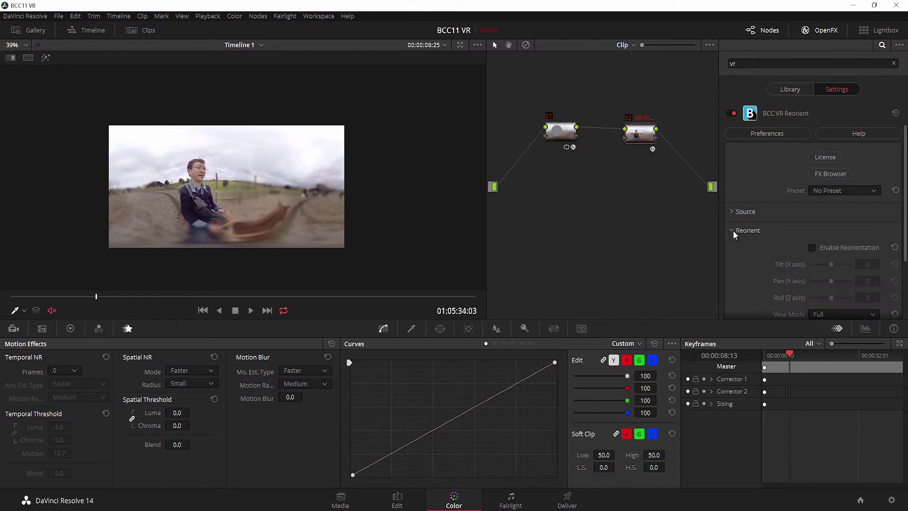
scroll(743, 249, "down", 3)
left_click(827, 255)
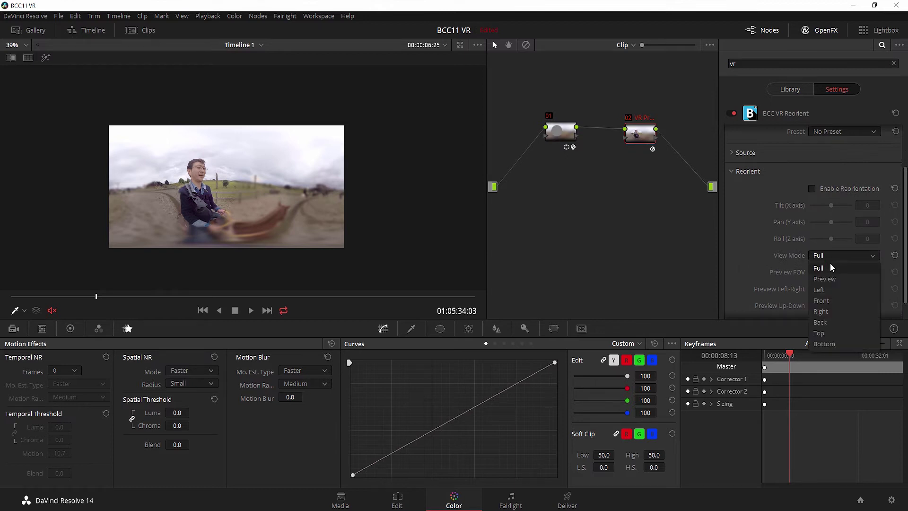
left_click(833, 281)
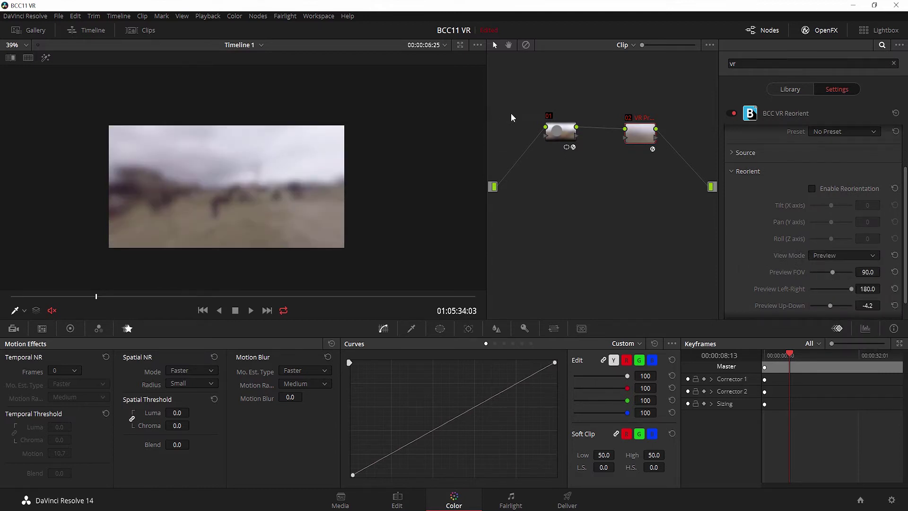
Toggle node 01 off and on, drop Master Blur to 0, then restore it to 10.
left_click(548, 116)
left_click(548, 116)
left_click(554, 141)
mouse_move(814, 251)
left_mouse_down()
mouse_move(823, 251)
mouse_move(808, 251)
left_mouse_up()
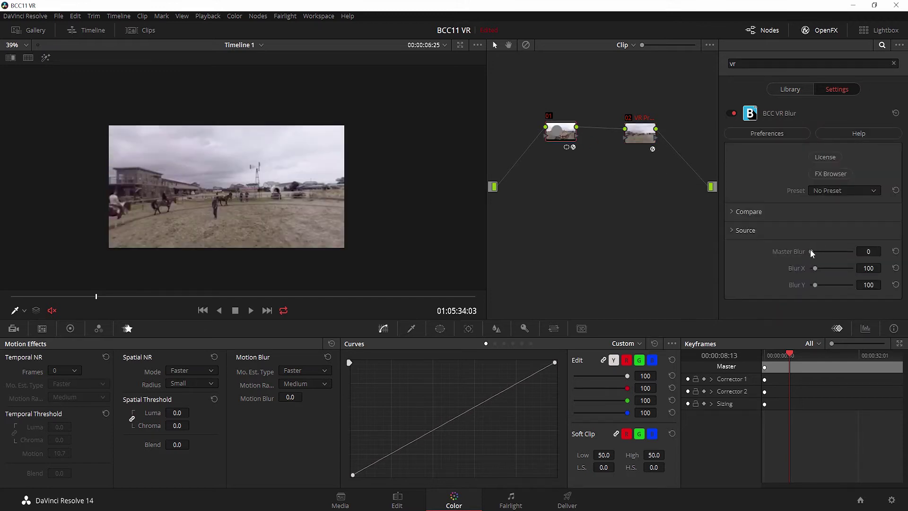
left_click(895, 251)
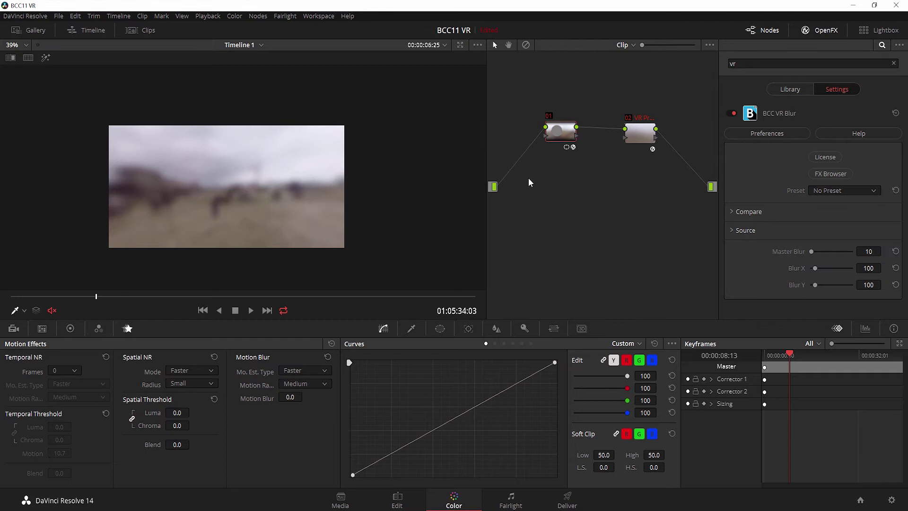
Reset node 01's blur grade, return the Reorient view to Full 360, and apply BCC VR Sharpen.
right_click(566, 129)
left_click(610, 132)
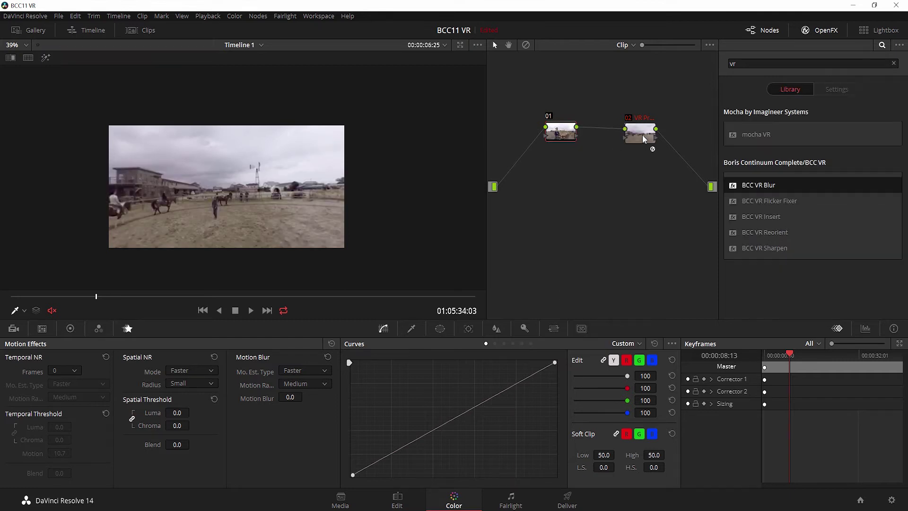
left_click(642, 134)
left_click(731, 229)
left_click(832, 319)
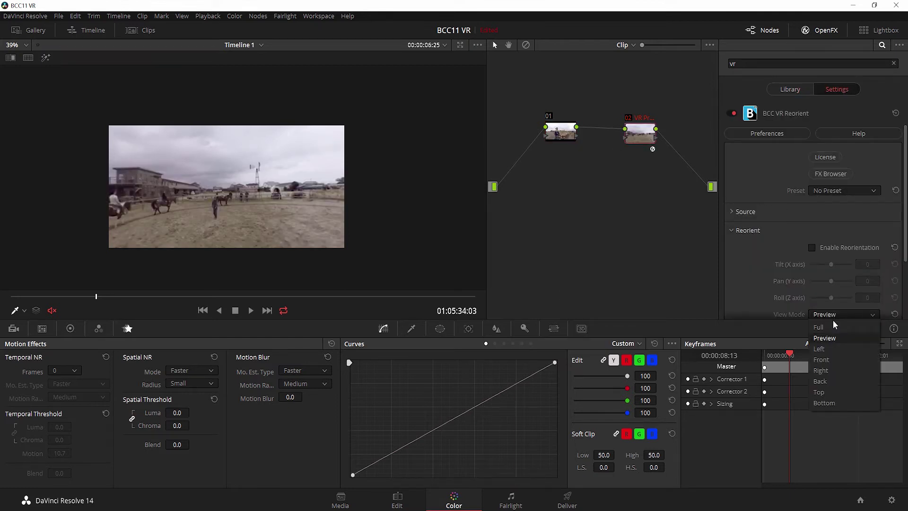
left_click(820, 324)
left_click(550, 160)
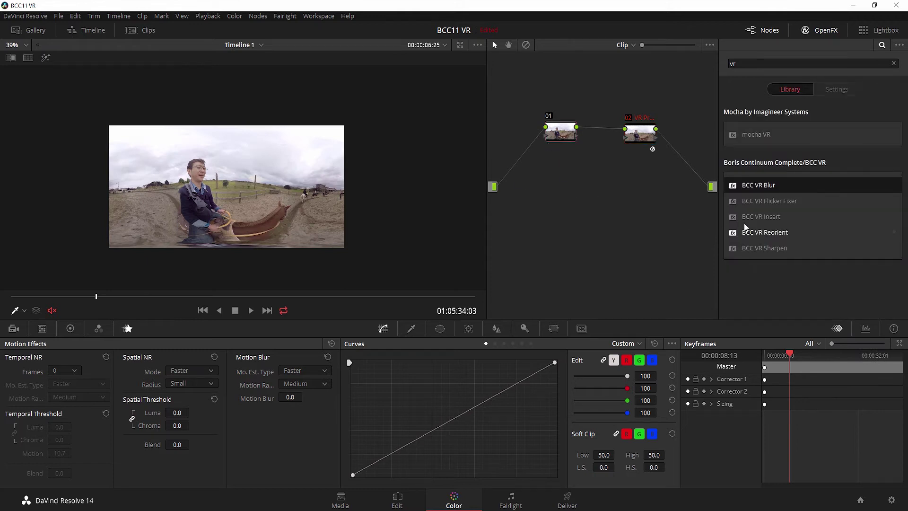
left_click_drag(776, 249, 560, 125)
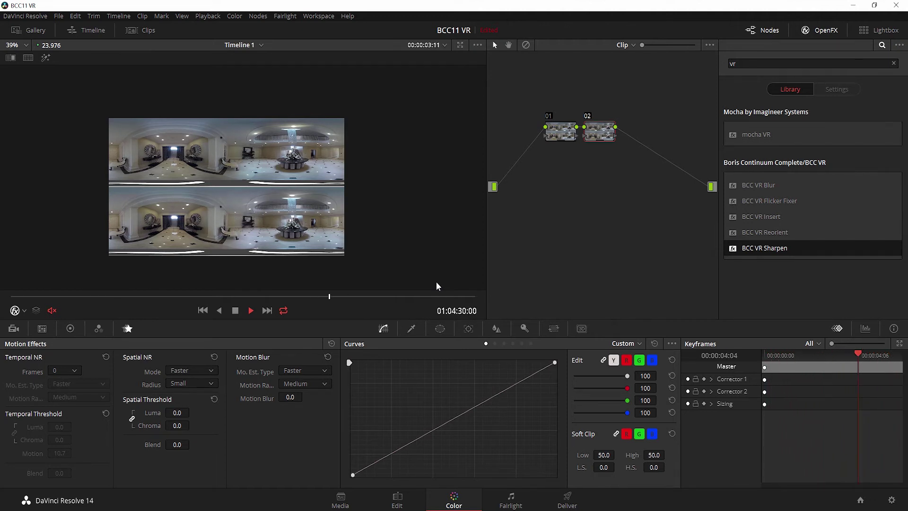
Stop the hotel lobby clip and pick BCC VR Flicker Fixer in the effects list.
key("space")
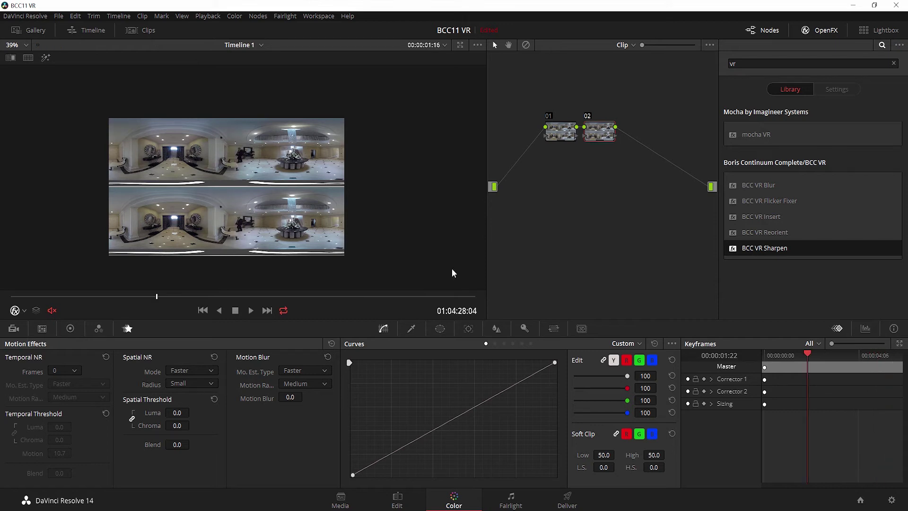
left_click(752, 205)
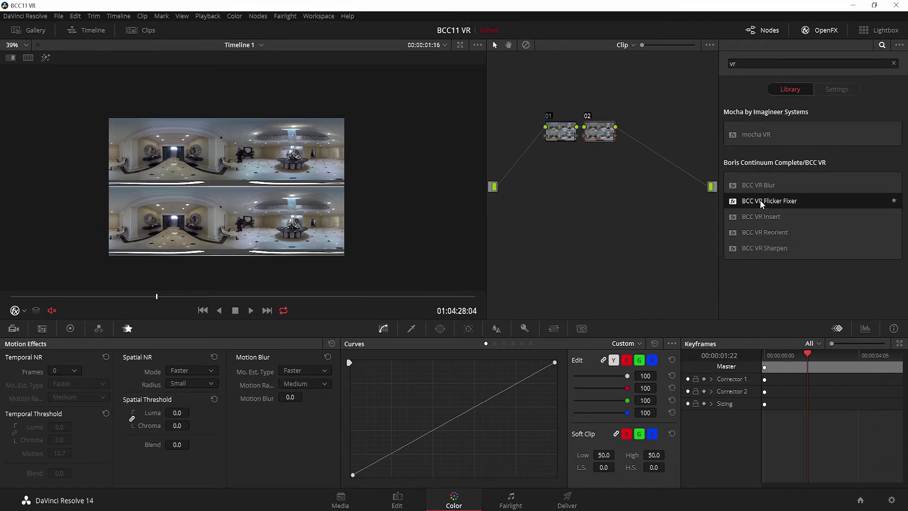
Drop BCC VR Flicker Fixer onto node 01, load Default Temporal Smooth YCC.bsp, and review playback.
left_click_drag(759, 200, 556, 131)
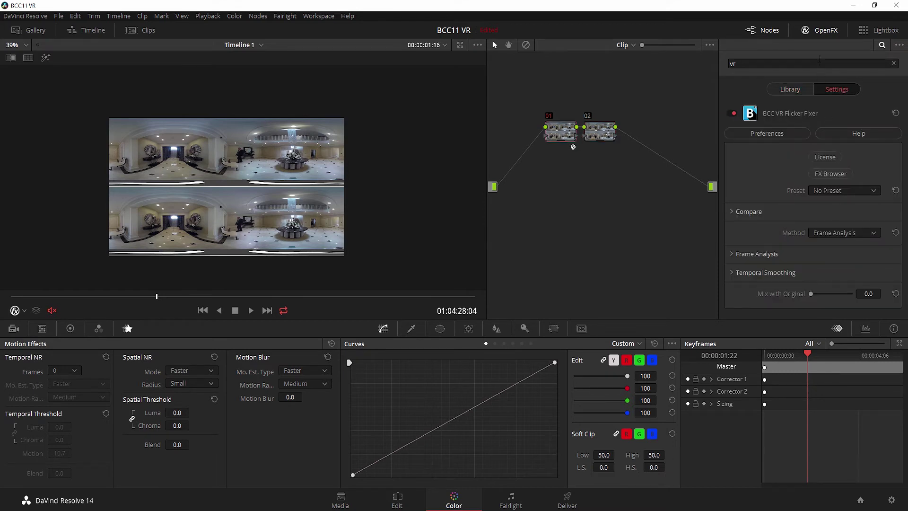
left_click(822, 192)
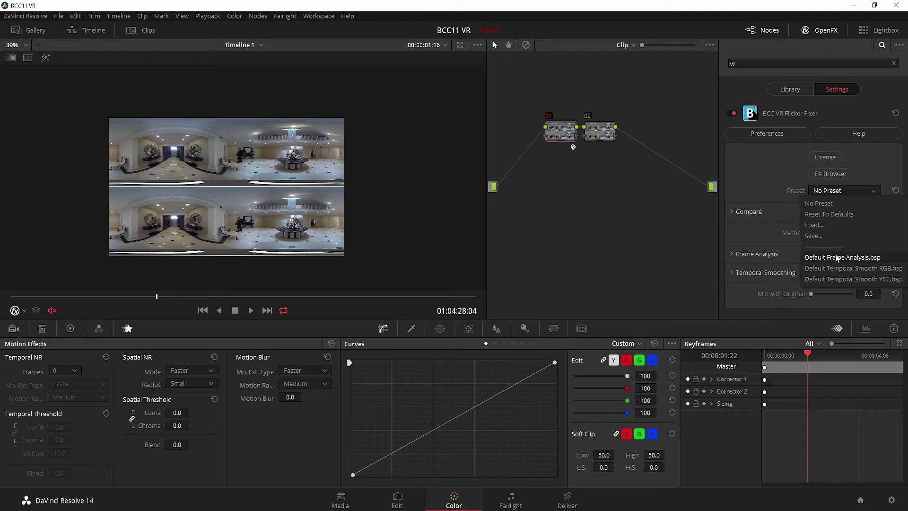
left_click(835, 279)
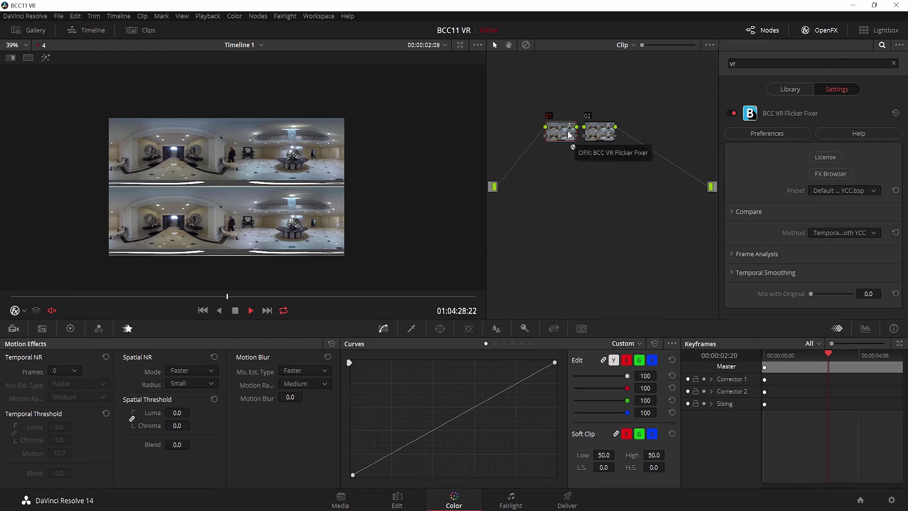
key("space")
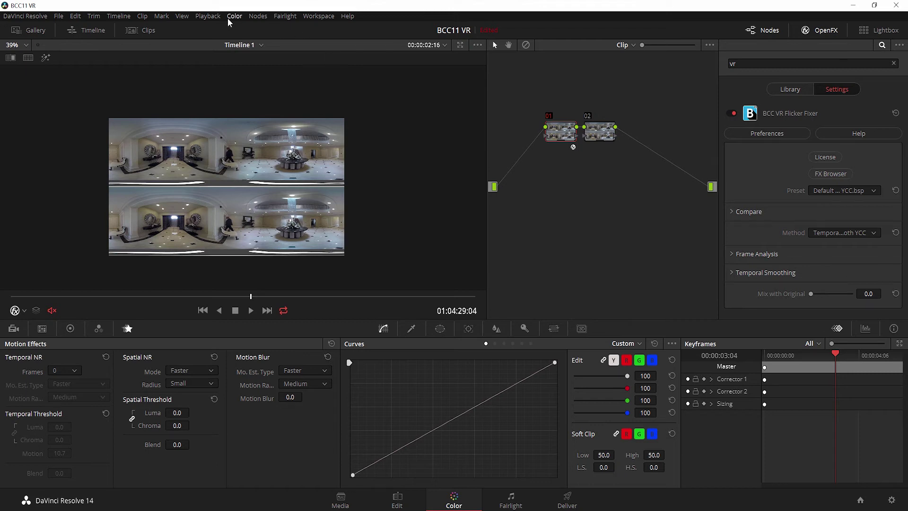
left_click(208, 16)
mouse_move(279, 74)
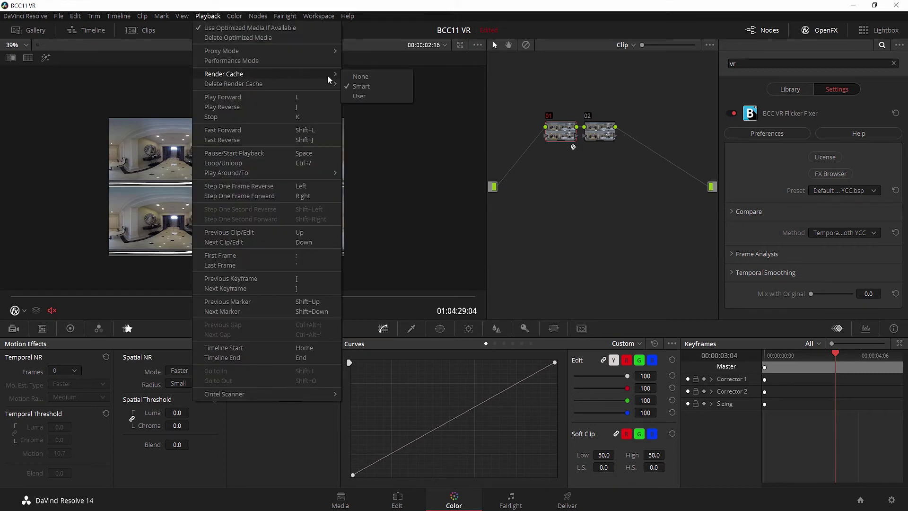
left_click(379, 86)
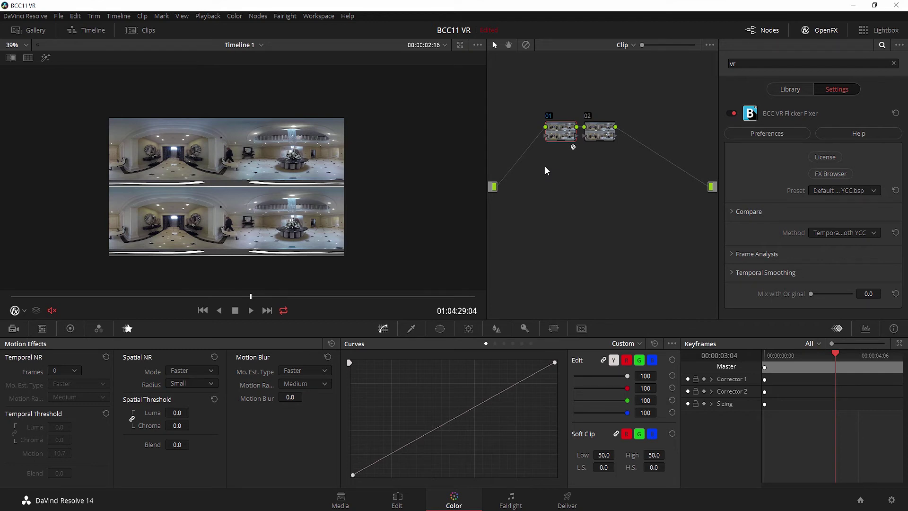
key("space")
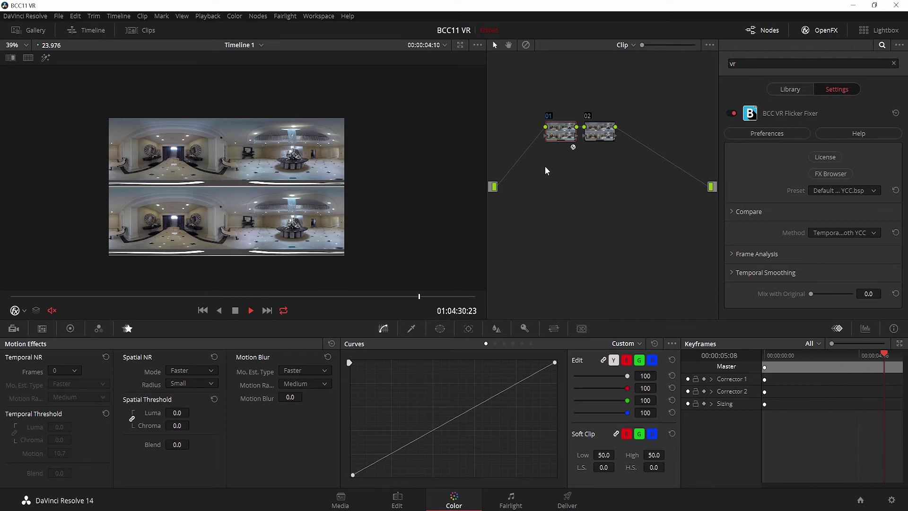
key("space")
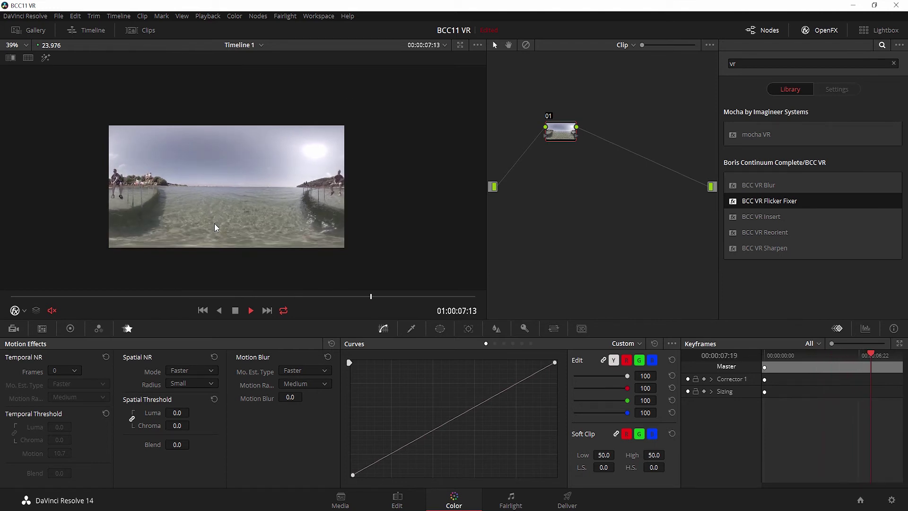
Stop the dock clip, shift node 01 right, then go to the Media page.
key("space")
left_click_drag(559, 137, 583, 137)
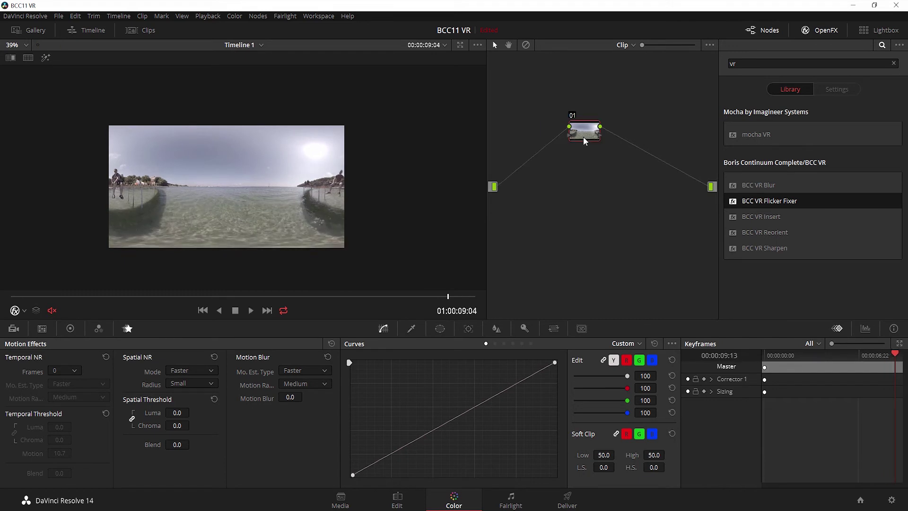
right_click(583, 133)
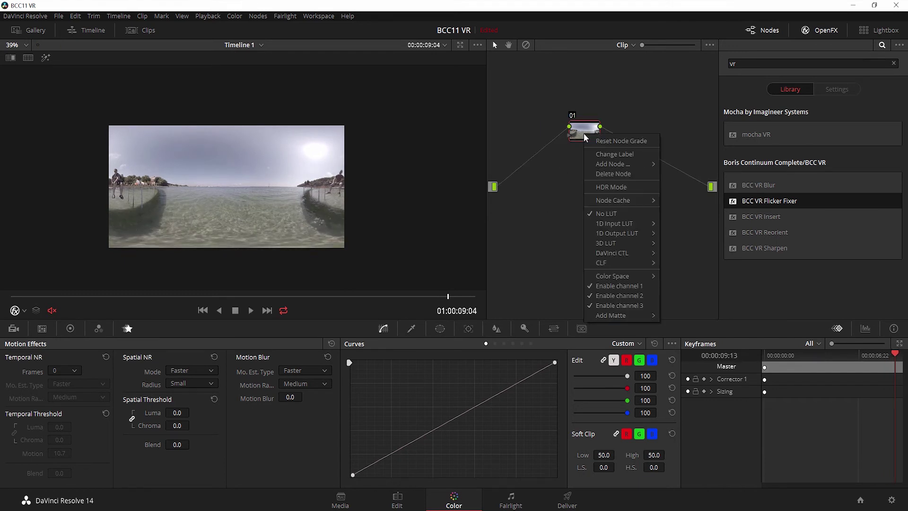
mouse_move(637, 314)
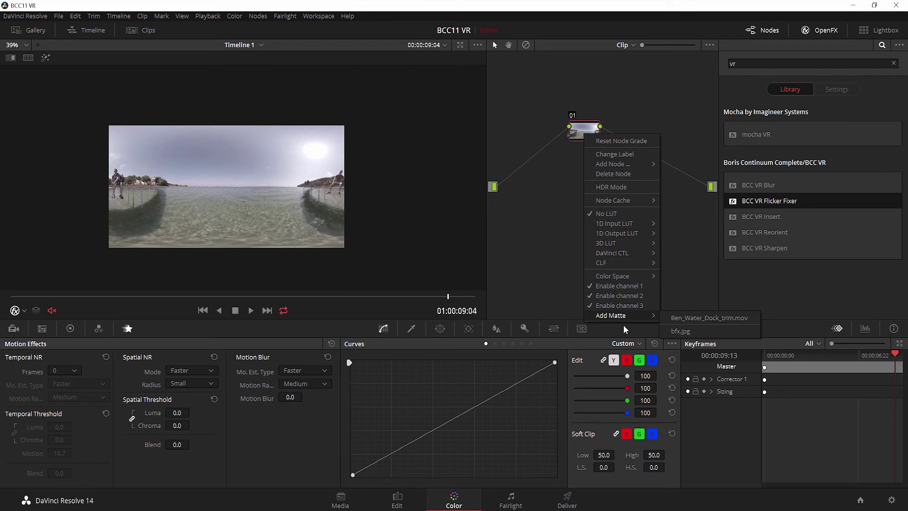
left_click(361, 494)
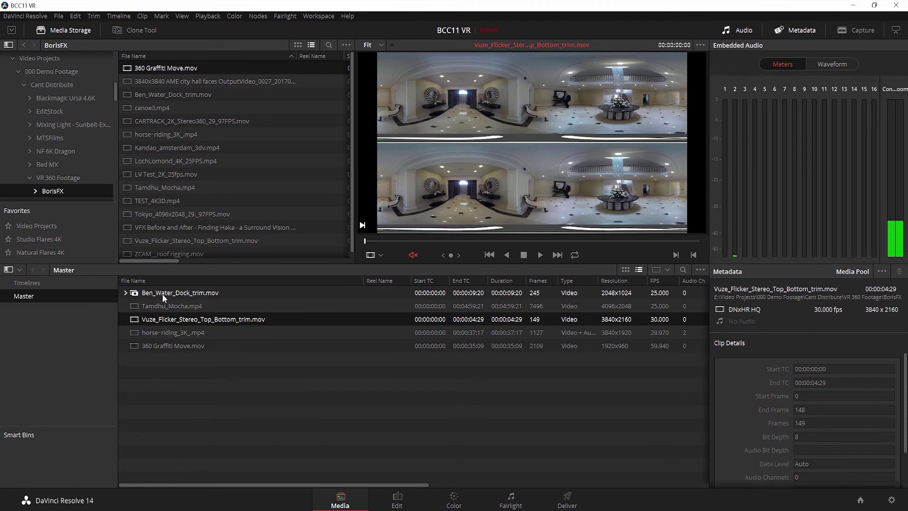
Select bfx.jpg in the Media pool, return to Color, and add it as node 01's external matte.
left_click(135, 293)
left_click(125, 292)
left_click(160, 306)
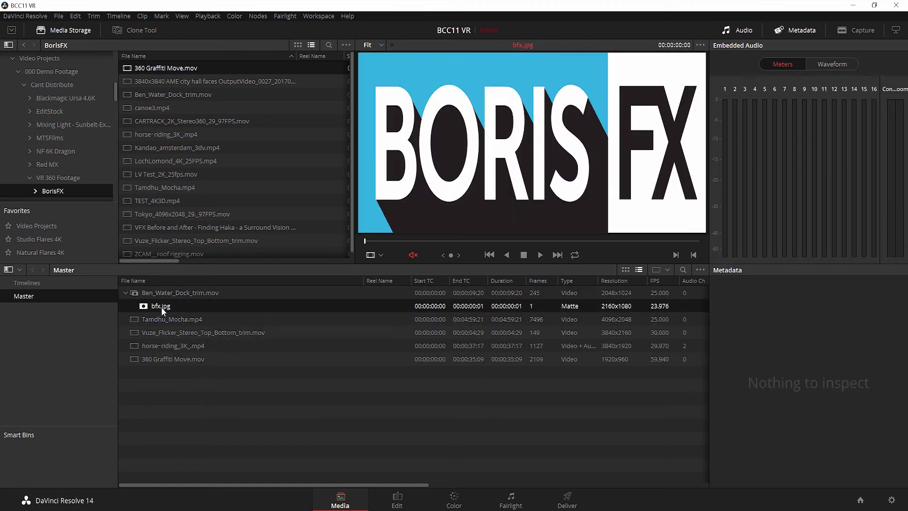
left_click(457, 504)
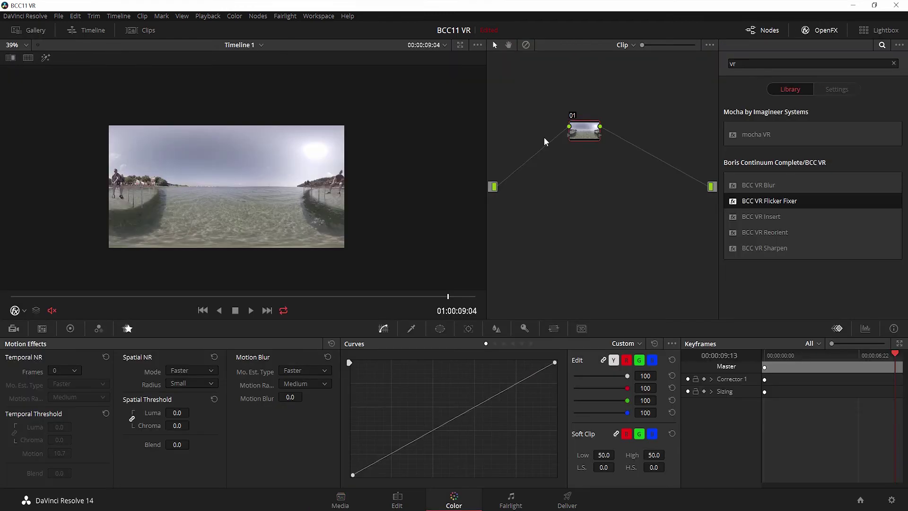
right_click(583, 135)
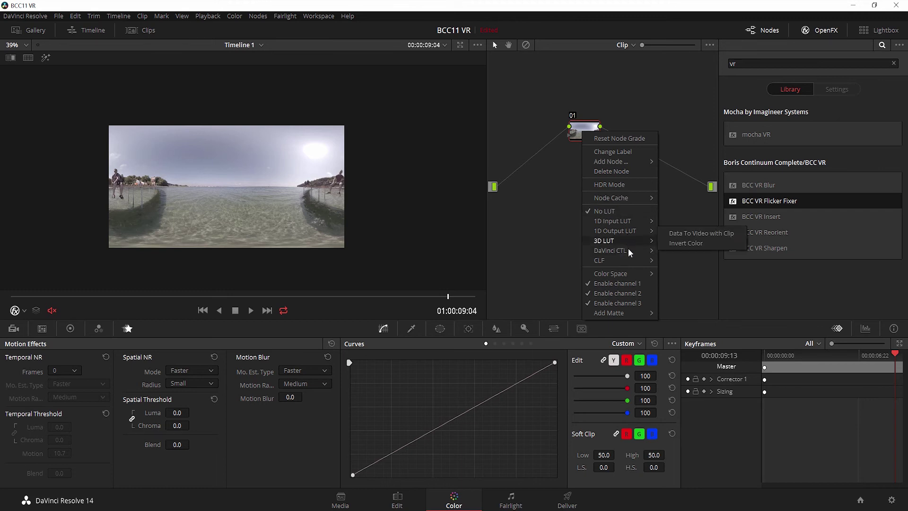
mouse_move(632, 319)
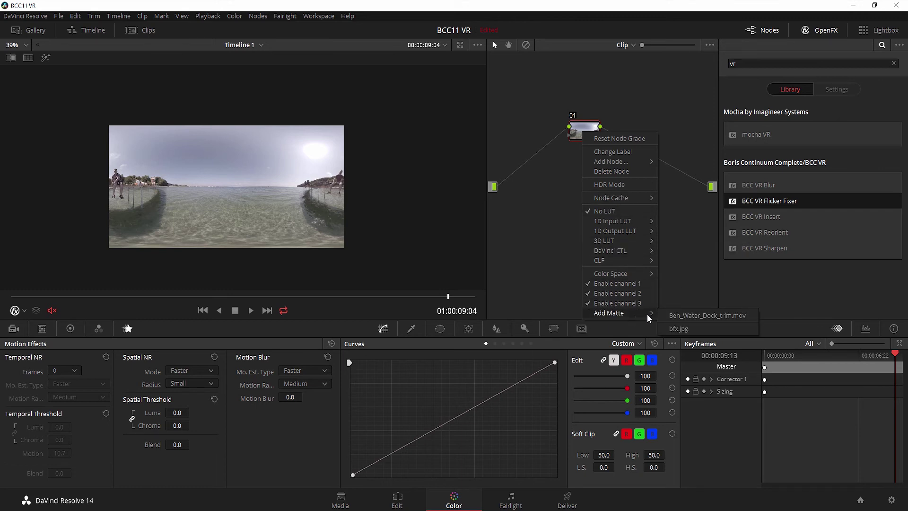
left_click(708, 327)
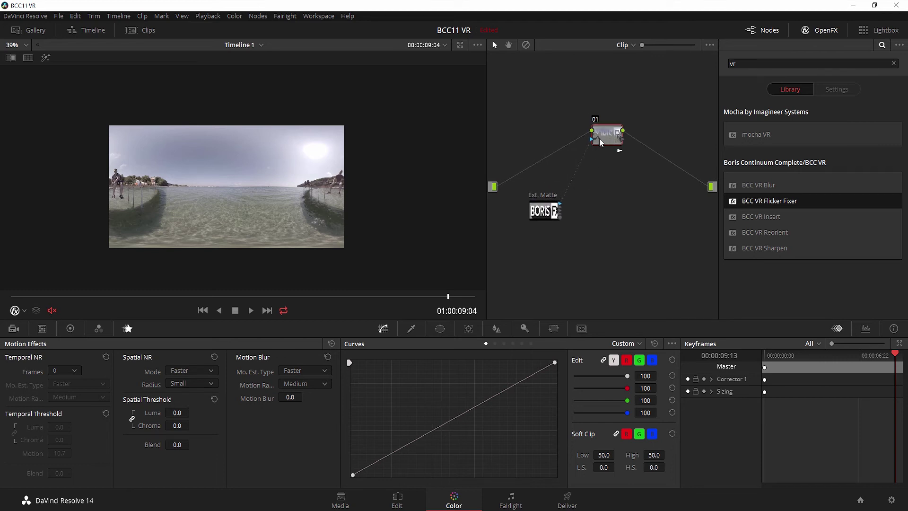
Delete the matte link going into node 01.
left_click(575, 176)
key("Delete")
right_click(605, 135)
left_click(595, 143)
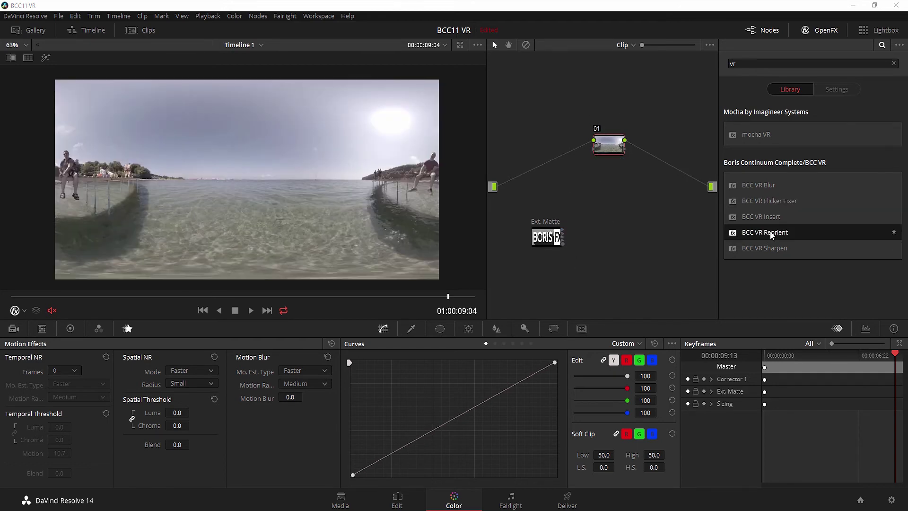
Apply BCC VR Insert to node 01, add an OFX input, and wire the BORIS FX matte into it.
left_click_drag(758, 216, 601, 141)
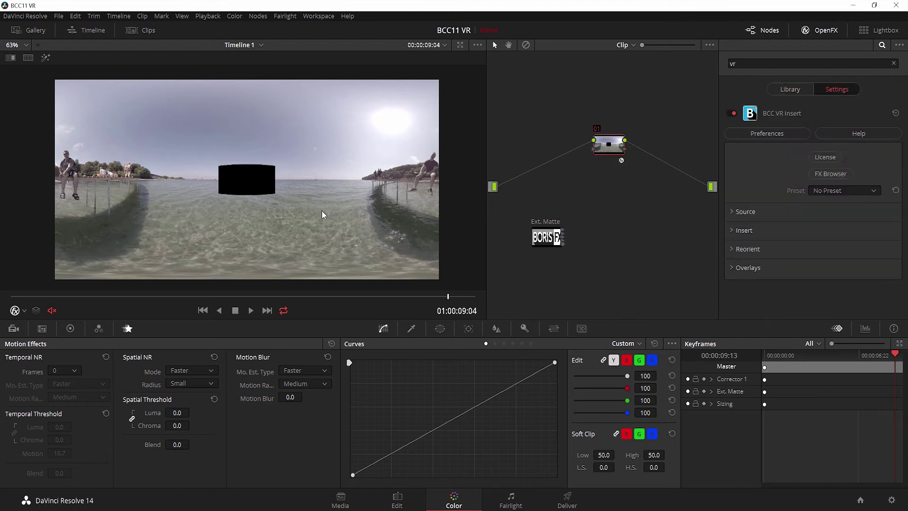
right_click(608, 141)
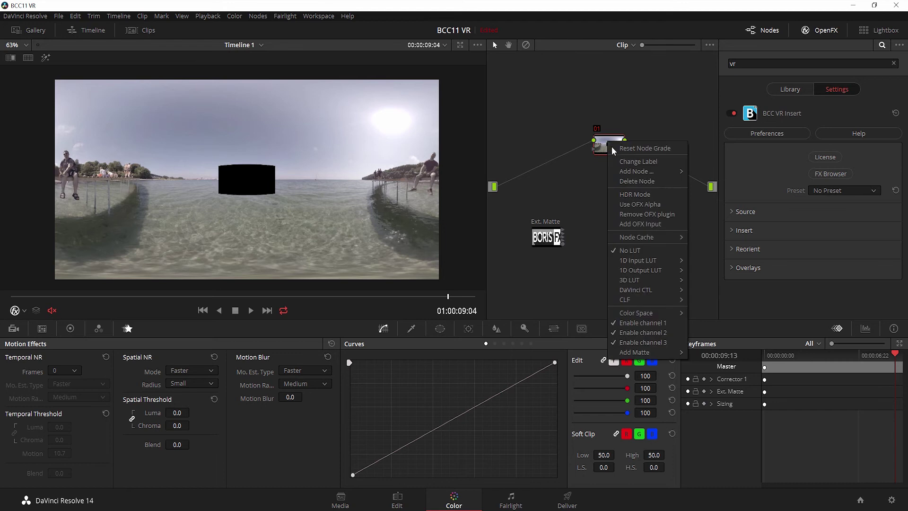
left_click(662, 226)
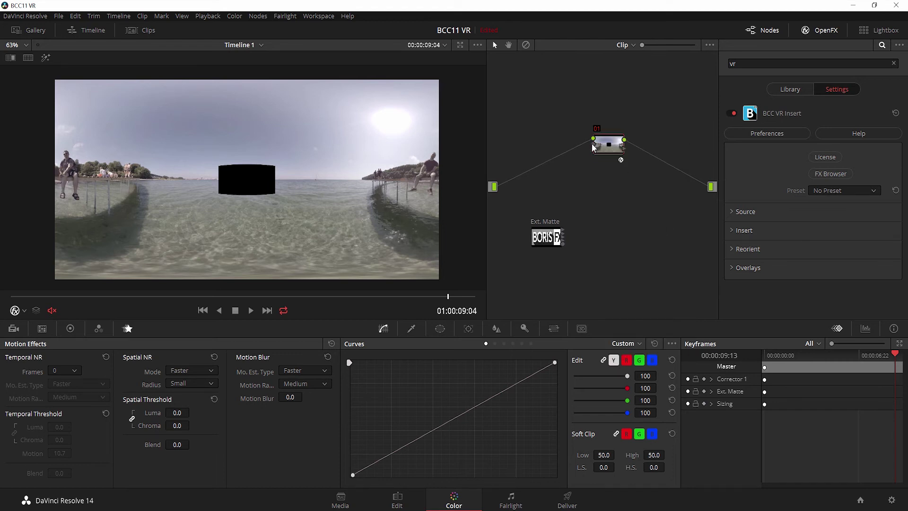
left_click_drag(609, 143, 631, 209)
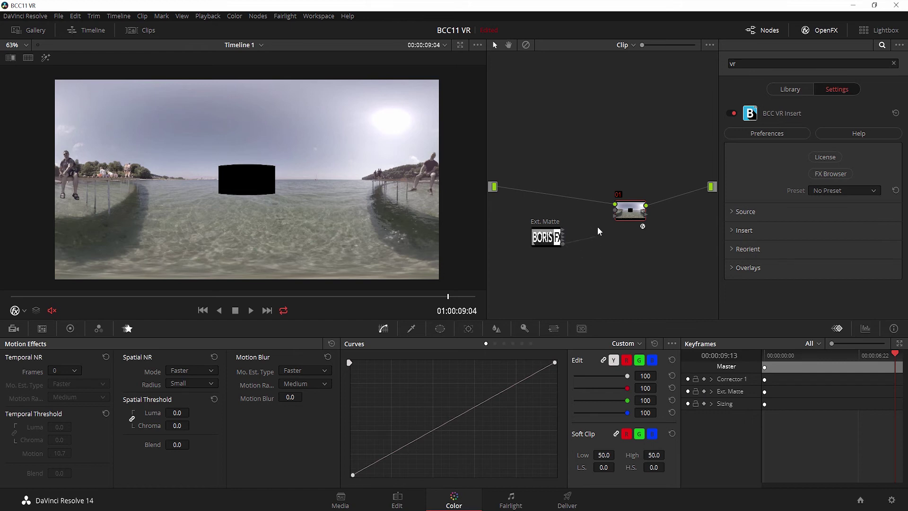
left_click_drag(617, 208, 616, 208)
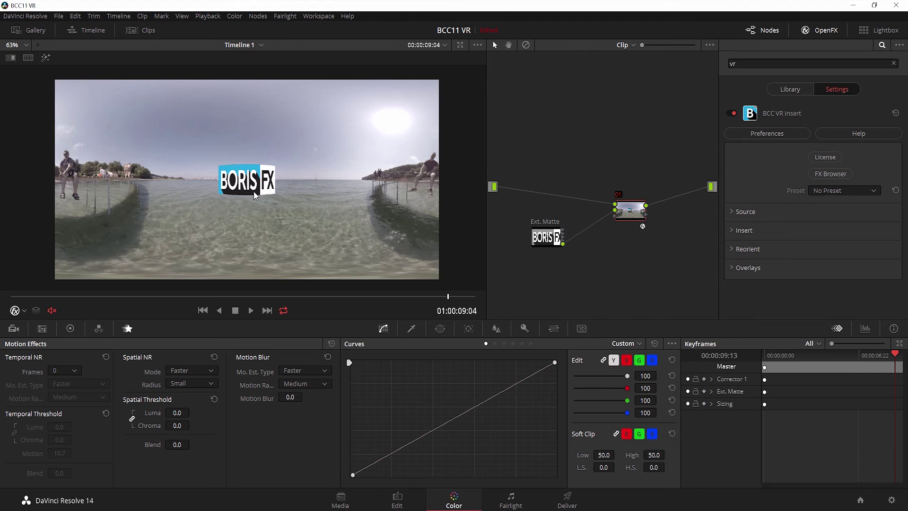
Zoom the viewer from 63% to 126% for a closer look at the BORIS FX logo.
scroll(220, 151, "up", 3)
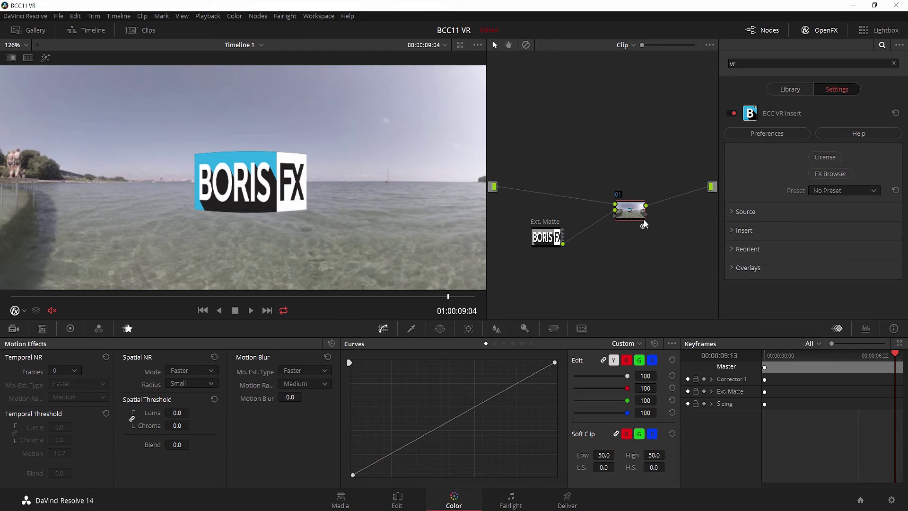
Expand BCC VR Insert's Reorient settings, preview the logo flat, then return to Full 360 view.
left_click(731, 248)
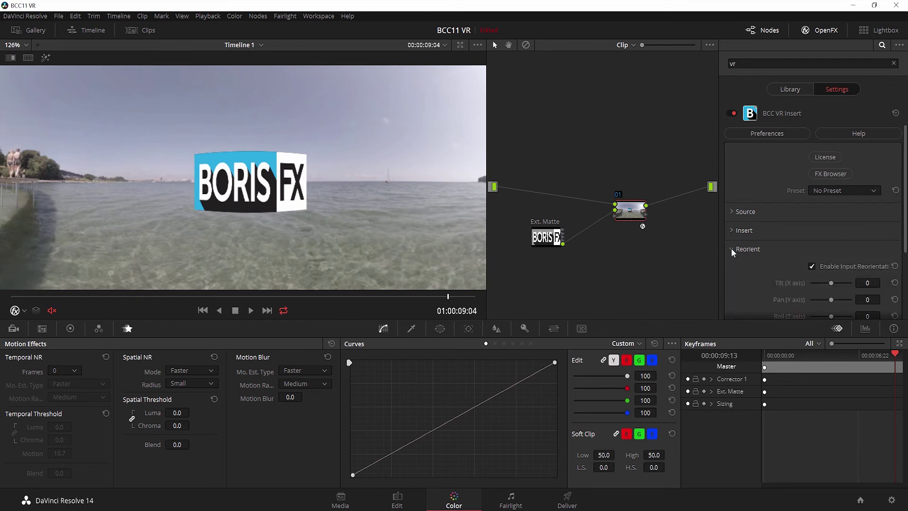
left_click(811, 266)
scroll(811, 265, "down", 2)
left_click(823, 245)
left_click(827, 269)
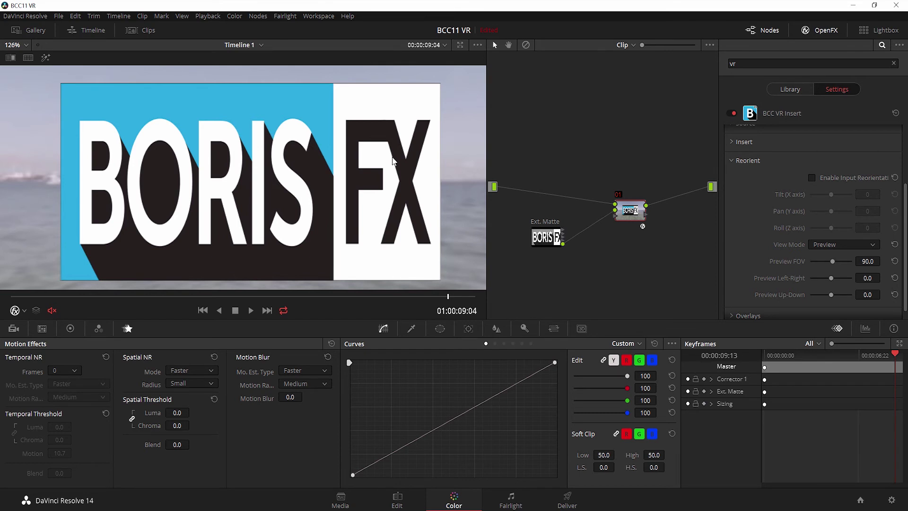
left_click(828, 242)
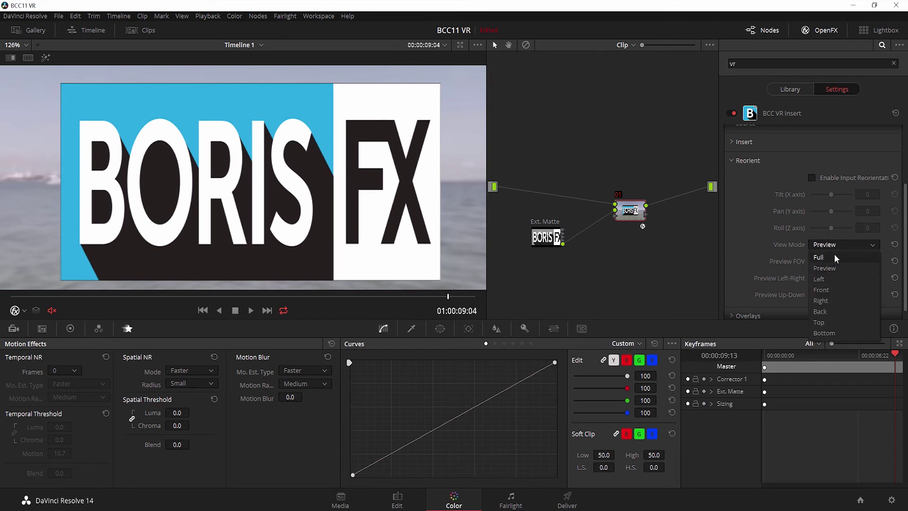
left_click(833, 254)
Try a slight tilt with input reorientation, jump to the first frame, and disable reorientation again.
scroll(221, 175, "down", 5)
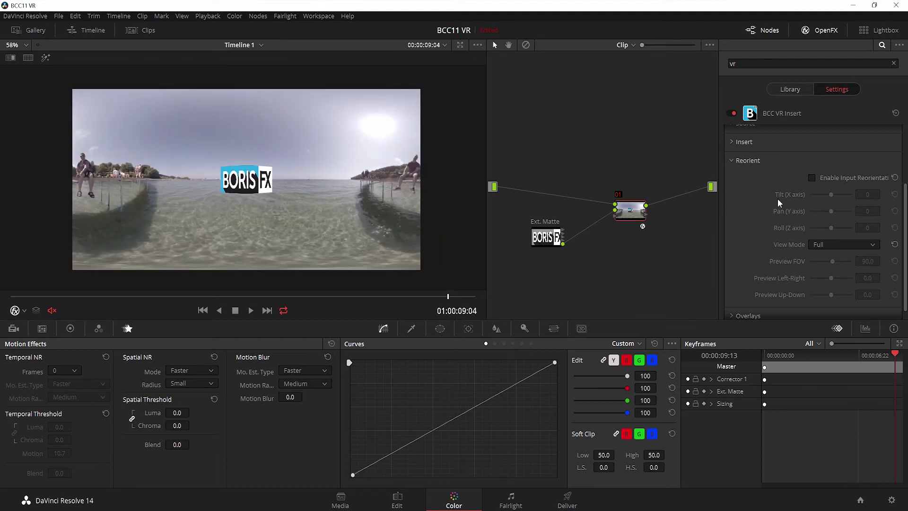
left_click(812, 179)
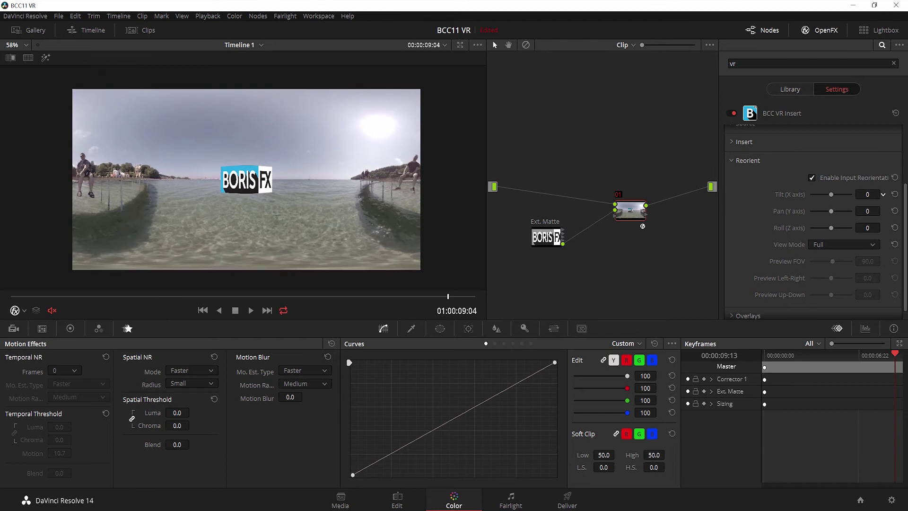
key("Down")
key("Down")
key("Down")
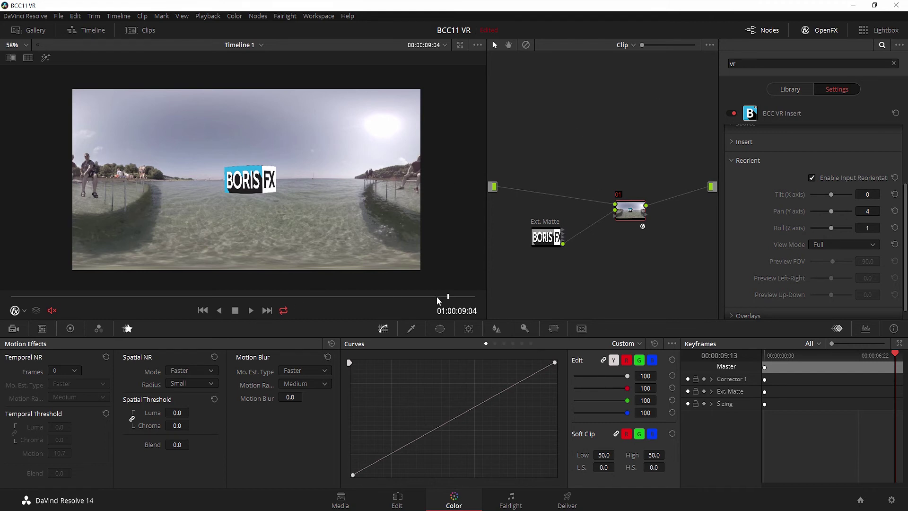
key("Home")
left_click(811, 176)
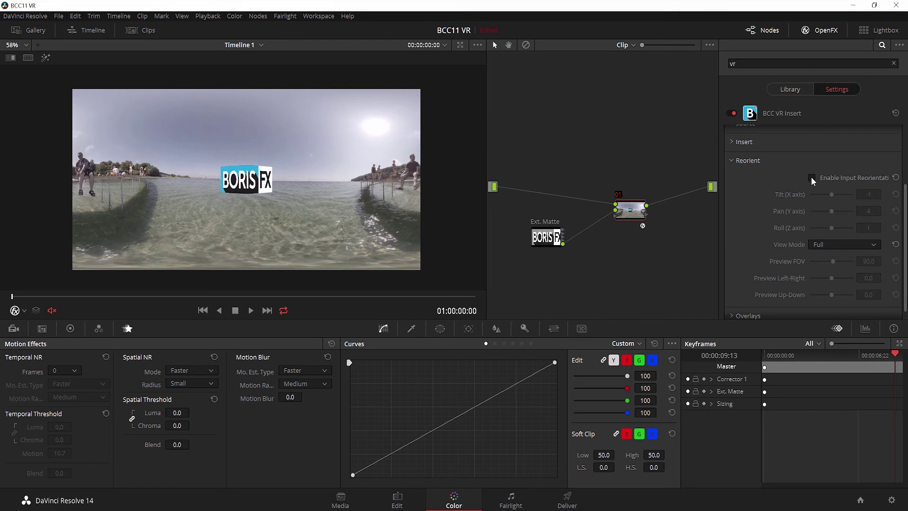
Collapse Reorient, expand Insert, and set Insert Scale 0.96, Longitude -10 and Latitude 85.
left_click(729, 160)
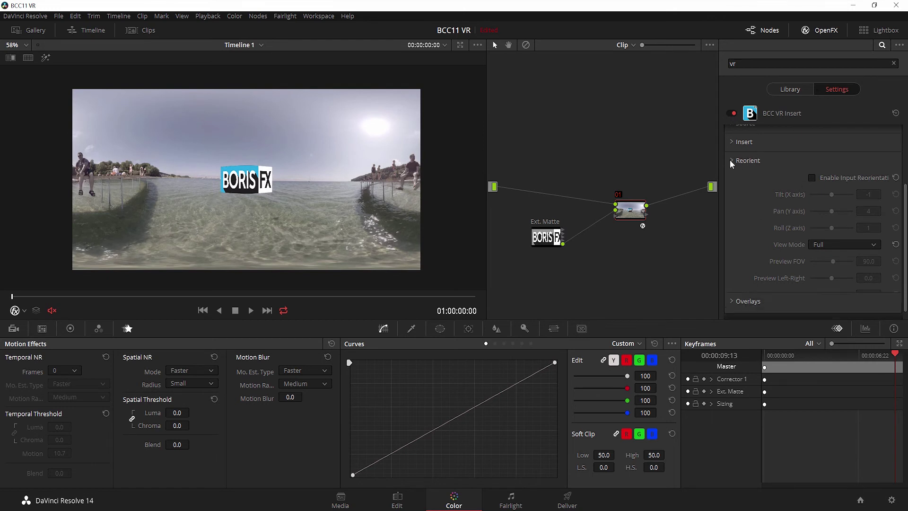
left_click(733, 228)
scroll(758, 259, "down", 1)
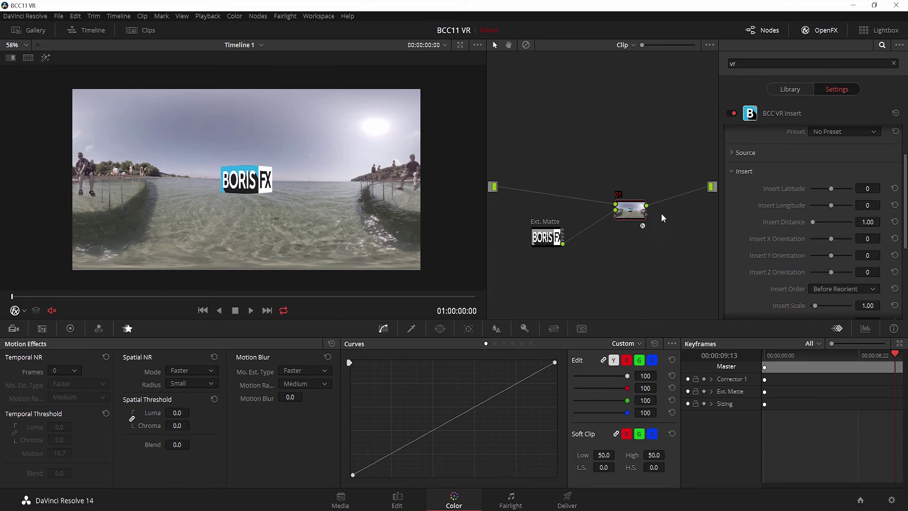
scroll(803, 236, "down", 1)
left_click_drag(868, 276, 858, 276)
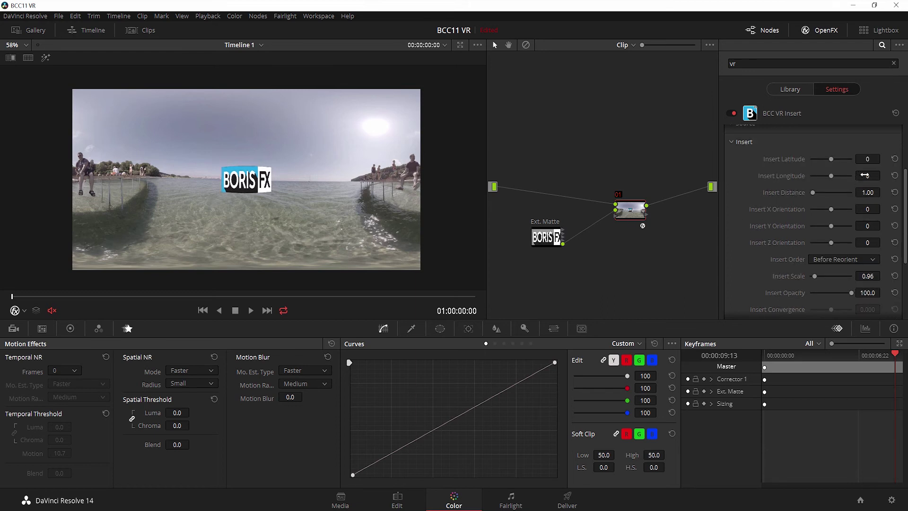
left_click_drag(864, 175, 869, 193)
mouse_move(867, 159)
left_mouse_down()
mouse_move(869, 148)
mouse_move(883, 158)
left_mouse_up()
Check the logo in the preview, back to Full 360 view, and raise Insert Latitude to 53.
scroll(753, 254, "down", 3)
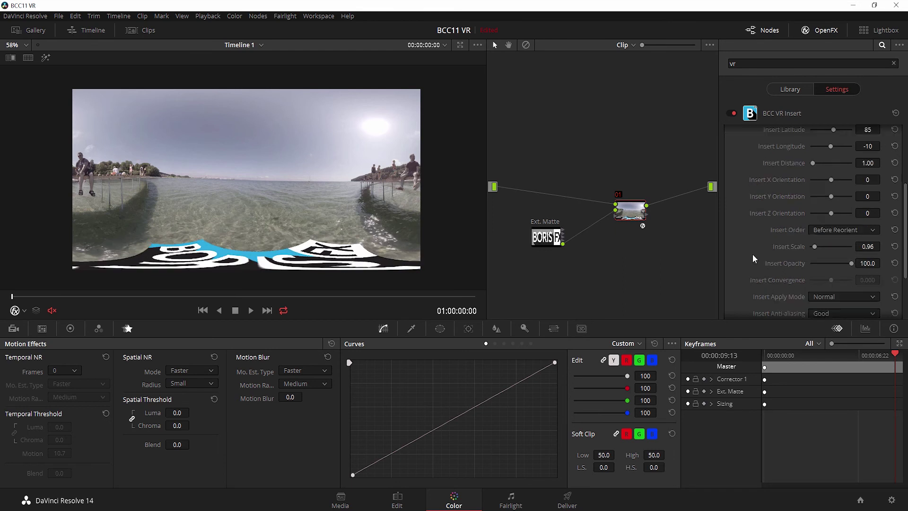
scroll(752, 254, "down", 4)
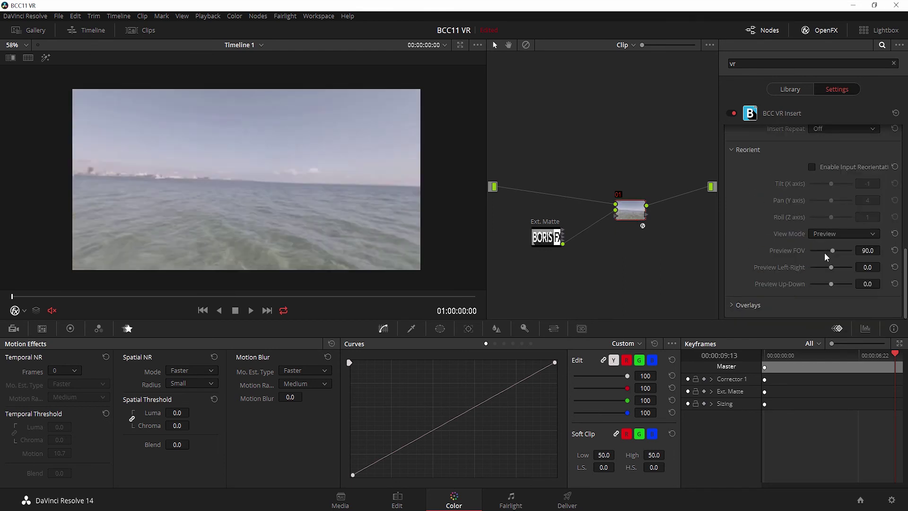
left_click_drag(860, 283, 889, 283)
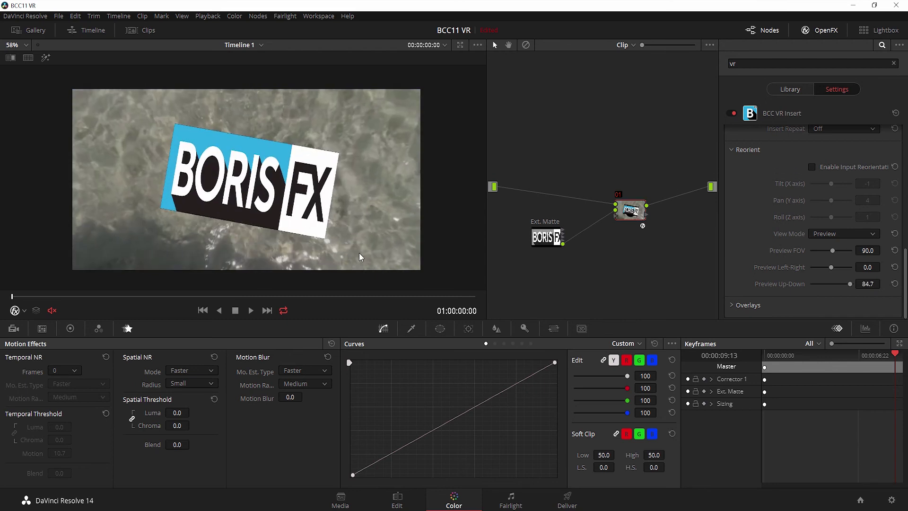
left_click(837, 234)
left_click(832, 255)
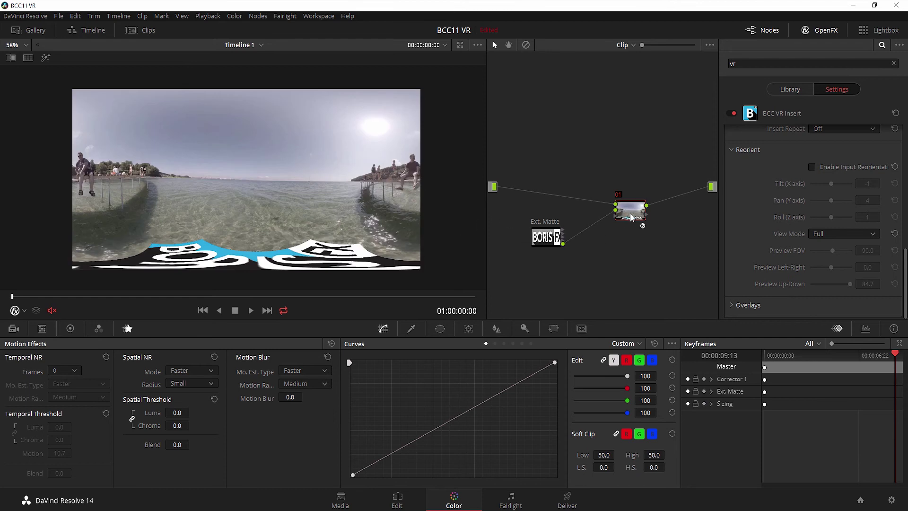
scroll(771, 201, "up", 3)
scroll(804, 208, "up", 3)
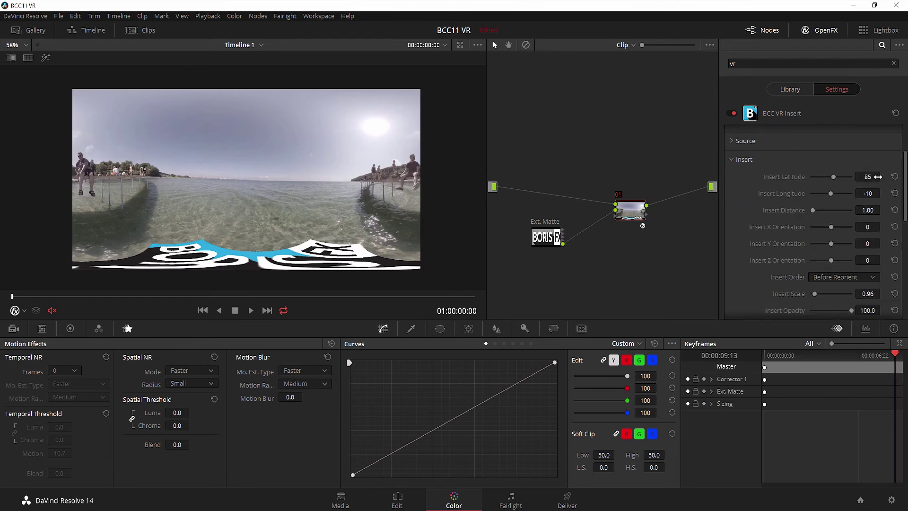
left_click_drag(877, 176, 865, 176)
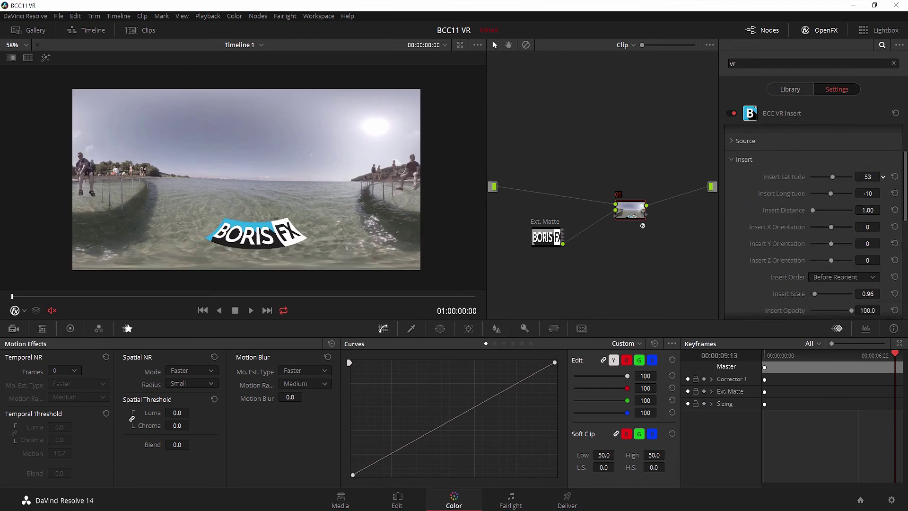
Set Insert Opacity to 34.9 and Insert Anti-aliasing to Best.
scroll(810, 240, "down", 3)
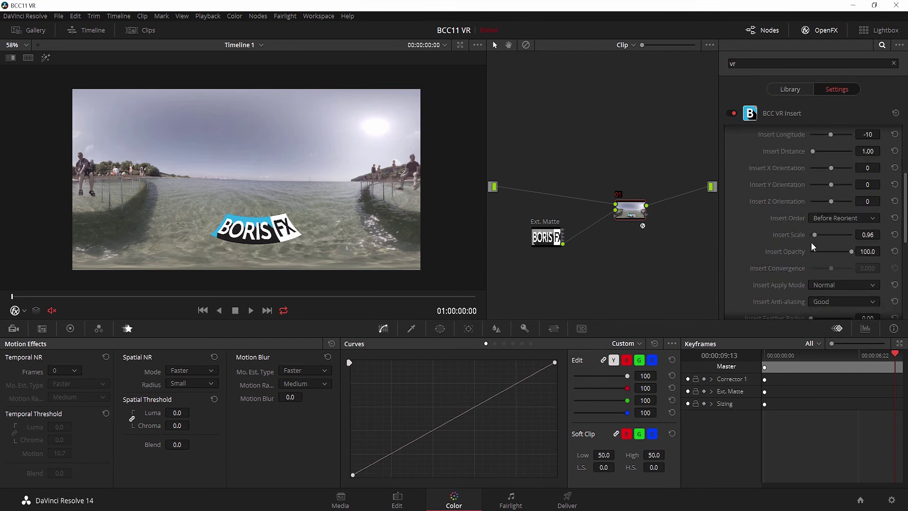
left_click_drag(829, 252, 825, 252)
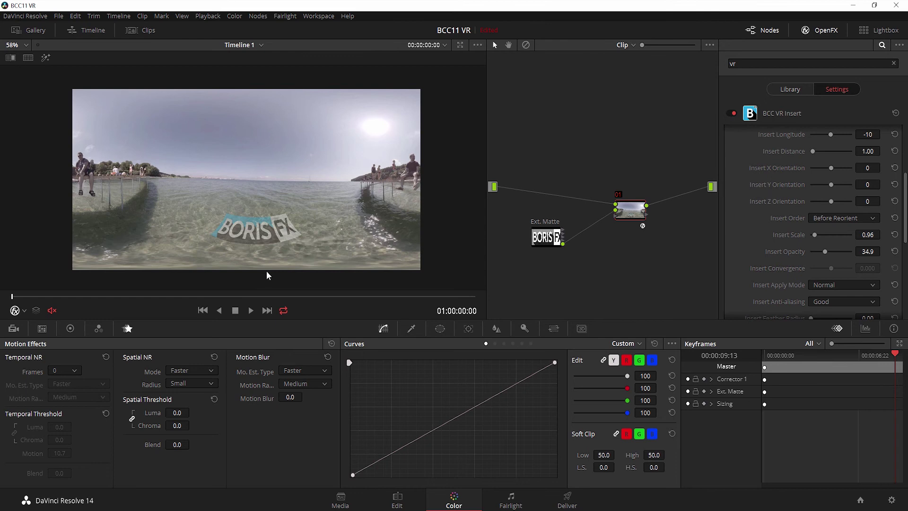
scroll(832, 274, "down", 2)
left_click(835, 272)
left_click(832, 305)
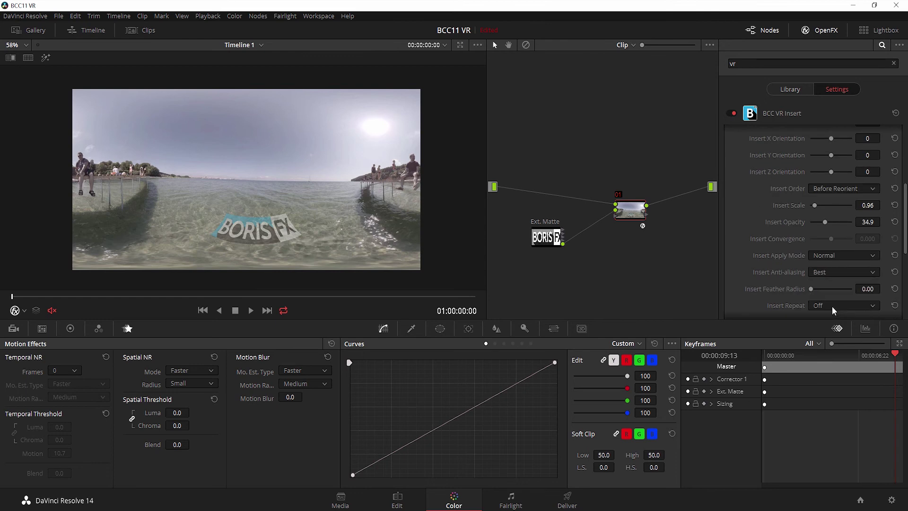
scroll(759, 253, "down", 1)
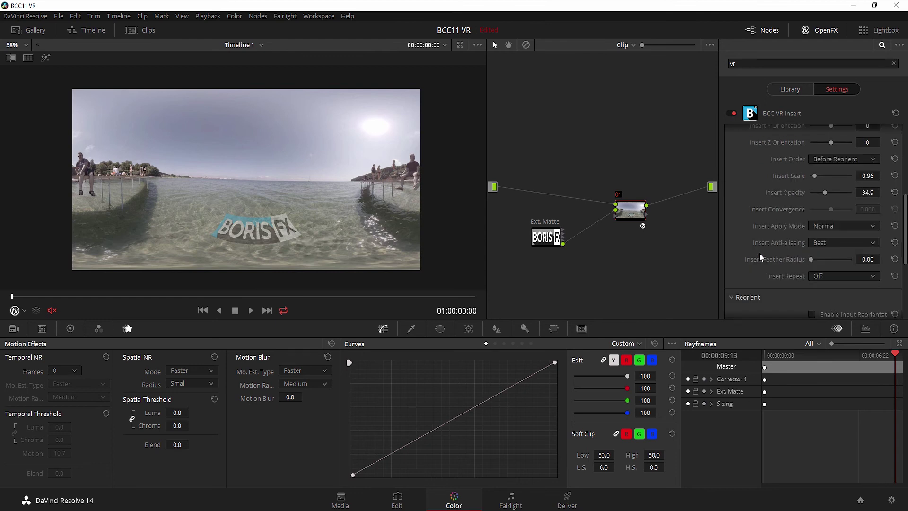
left_click(831, 279)
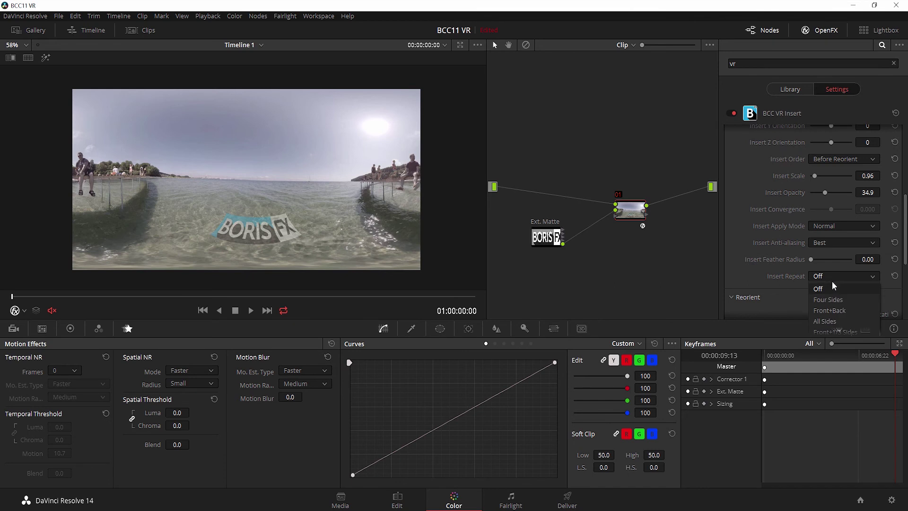
left_click(832, 300)
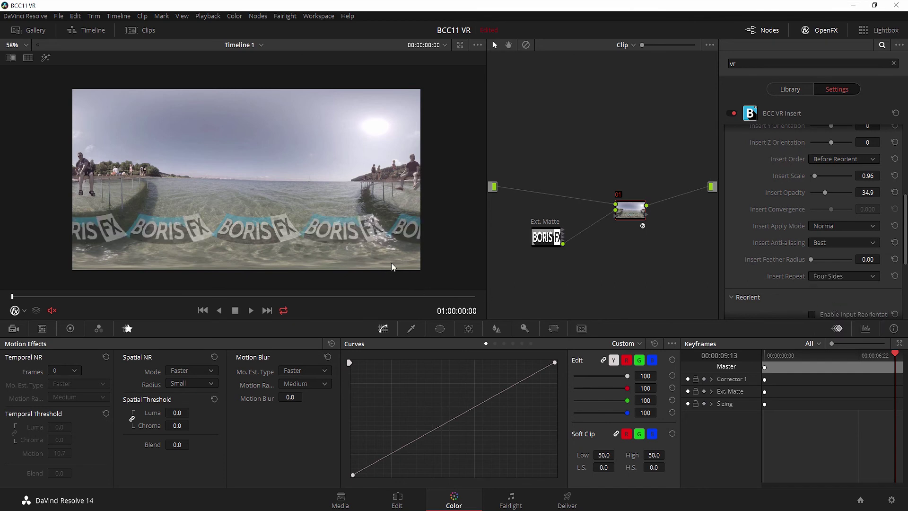
left_click(832, 277)
left_click(838, 309)
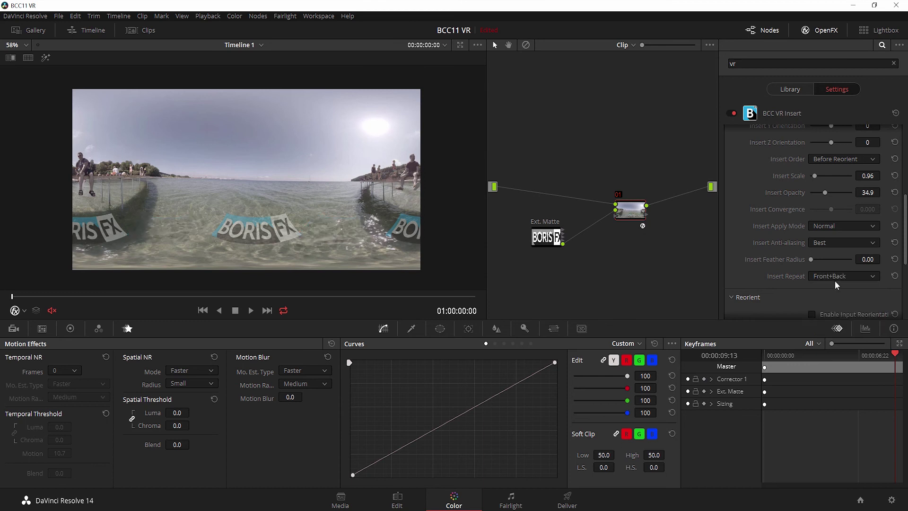
left_click(835, 280)
left_click(835, 310)
left_click(841, 328)
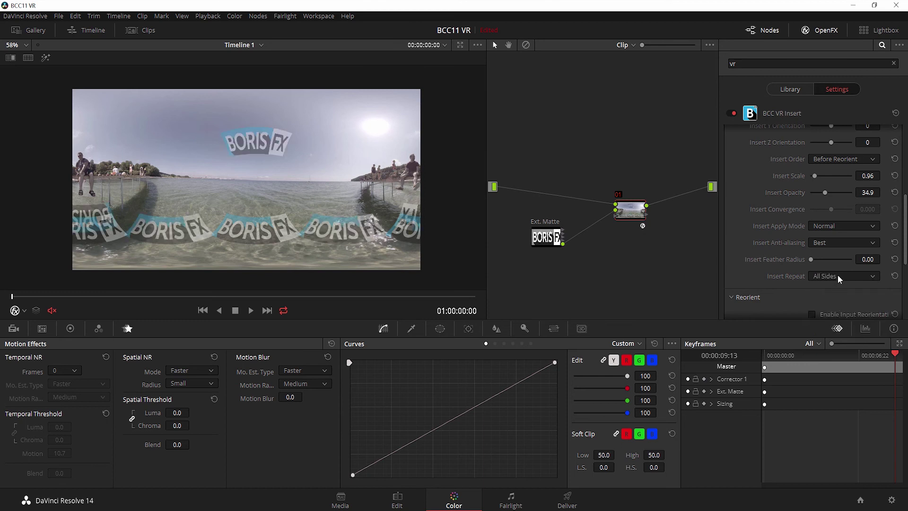
left_click(838, 275)
left_click(836, 331)
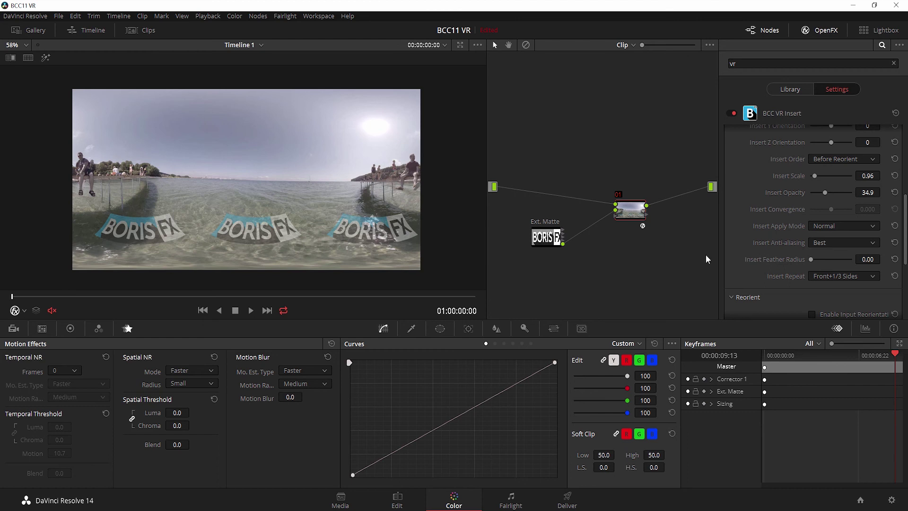
left_click(841, 276)
left_click(838, 290)
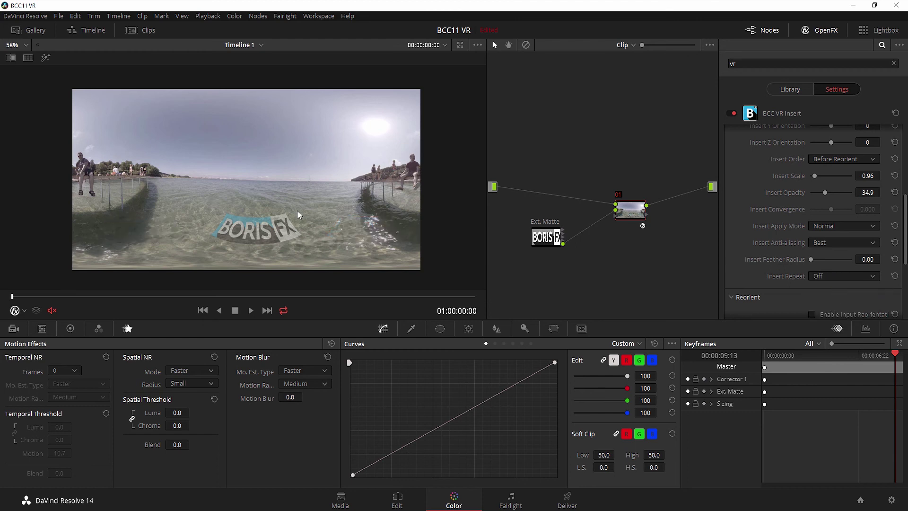
scroll(775, 289, "down", 2)
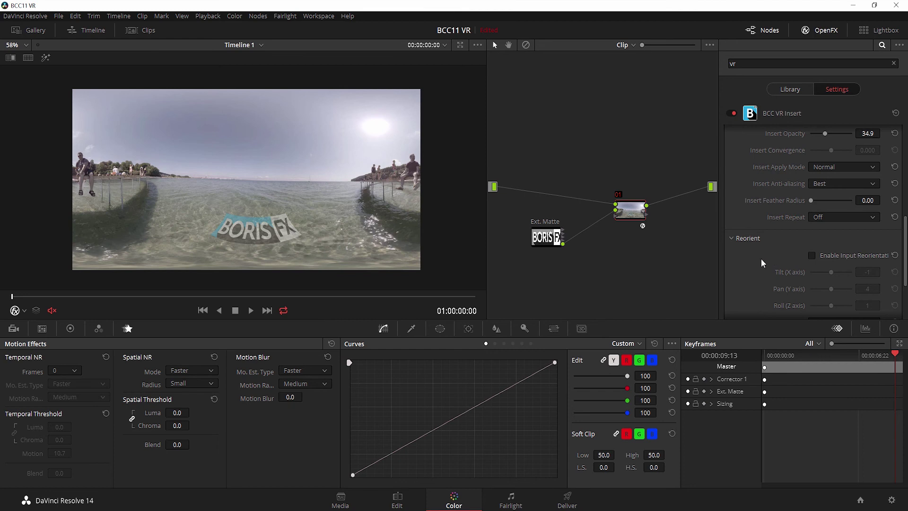
scroll(763, 242, "down", 1)
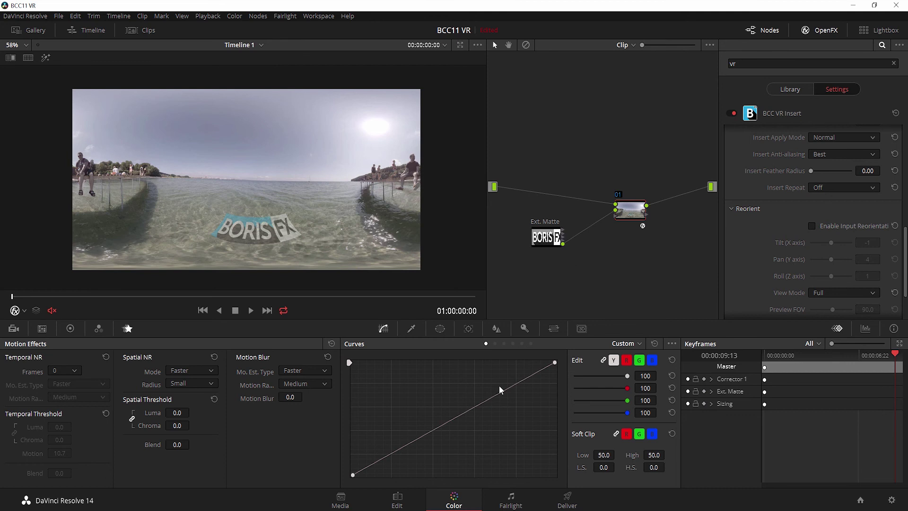
left_click(143, 31)
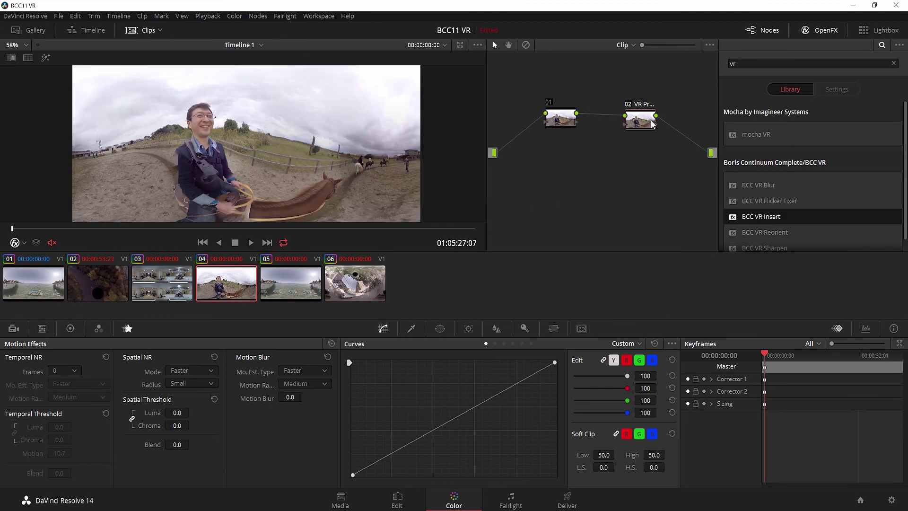
Delete node 02 and apply BCC VR Reorient to node 01, showing its Reorient settings.
key("Delete")
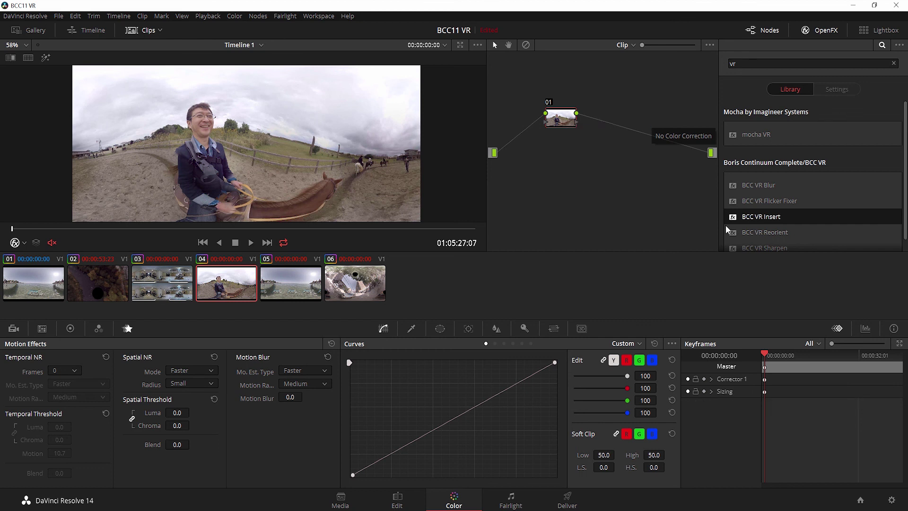
left_click_drag(735, 231, 547, 115)
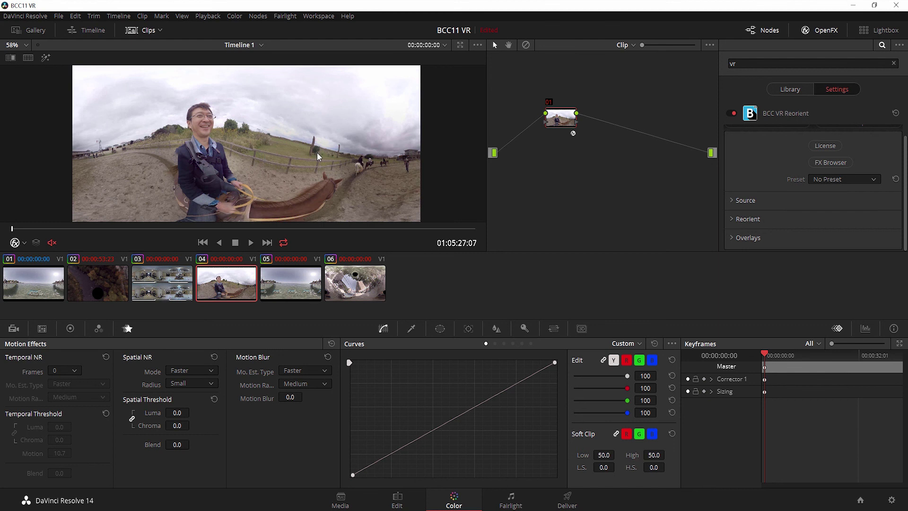
left_click(730, 219)
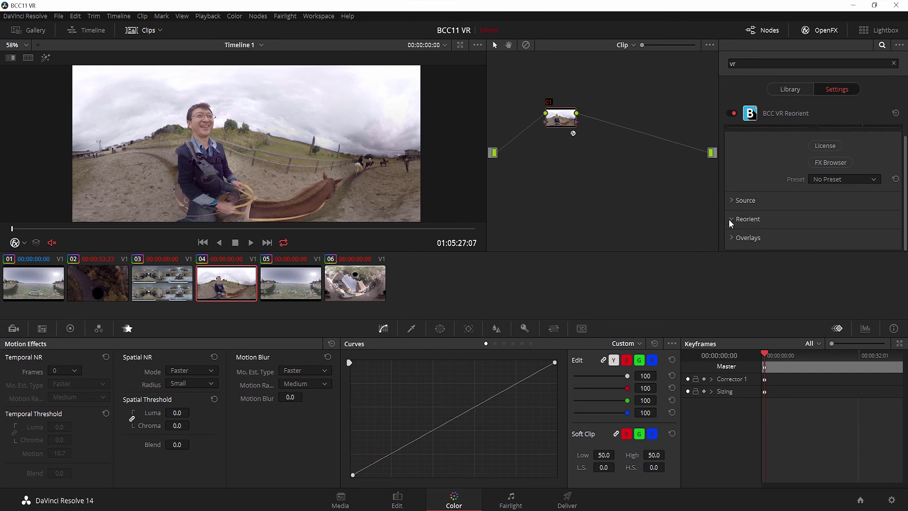
left_click(148, 30)
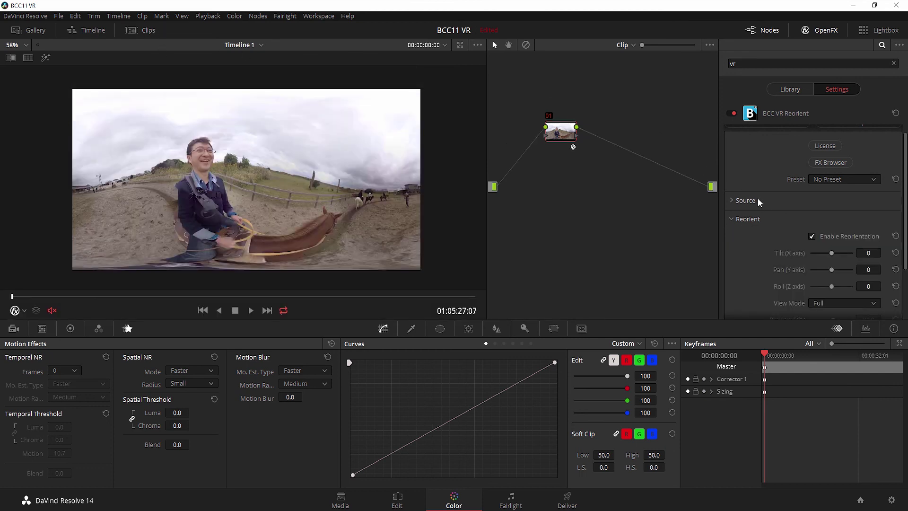
In the enlarged, zoomed viewer, set BCC VR Reorient Tilt to 12 and Pan to 36.
key("alt+f")
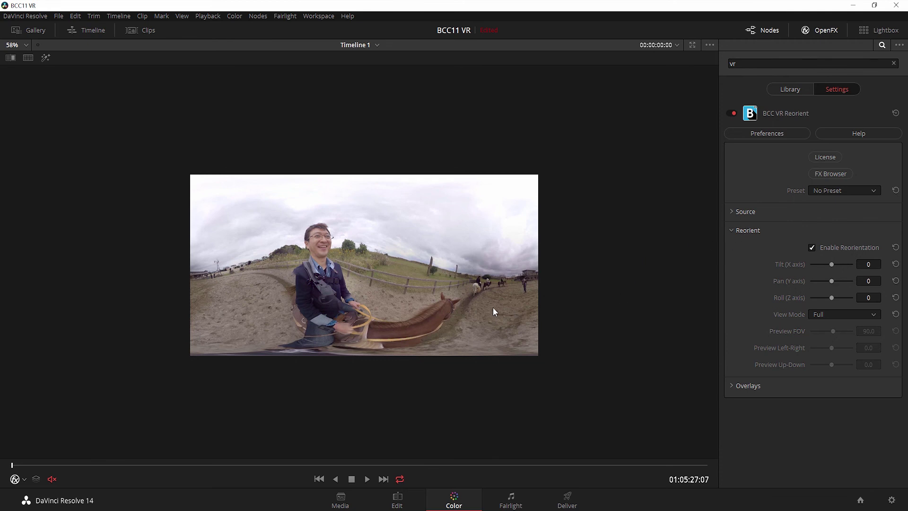
scroll(503, 314, "up", 3)
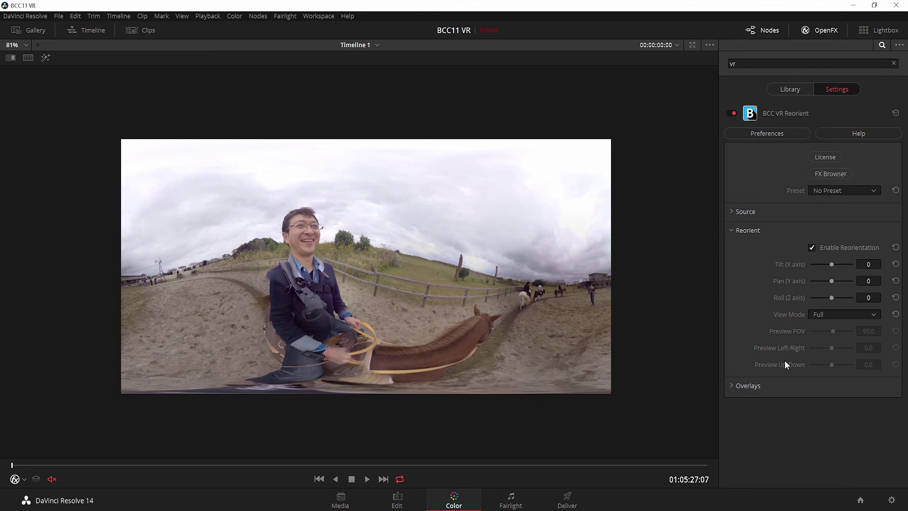
left_click_drag(868, 264, 887, 280)
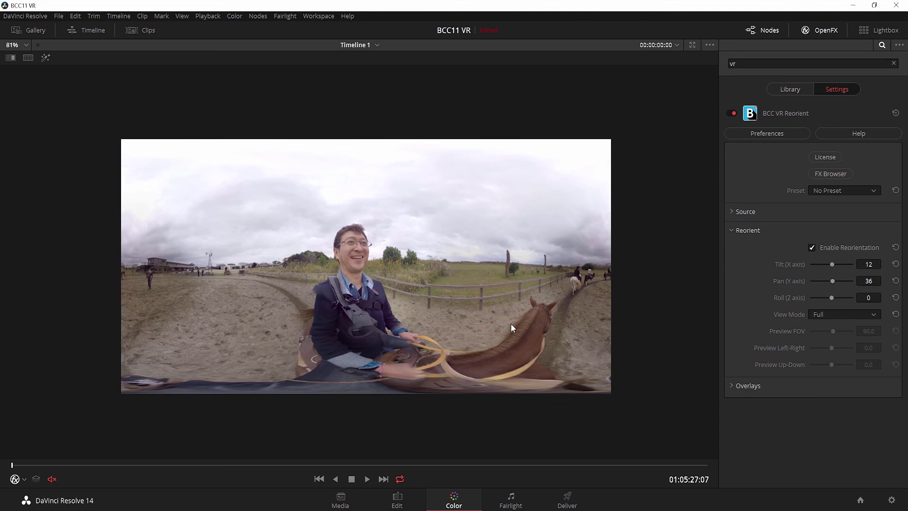
key("alt+f")
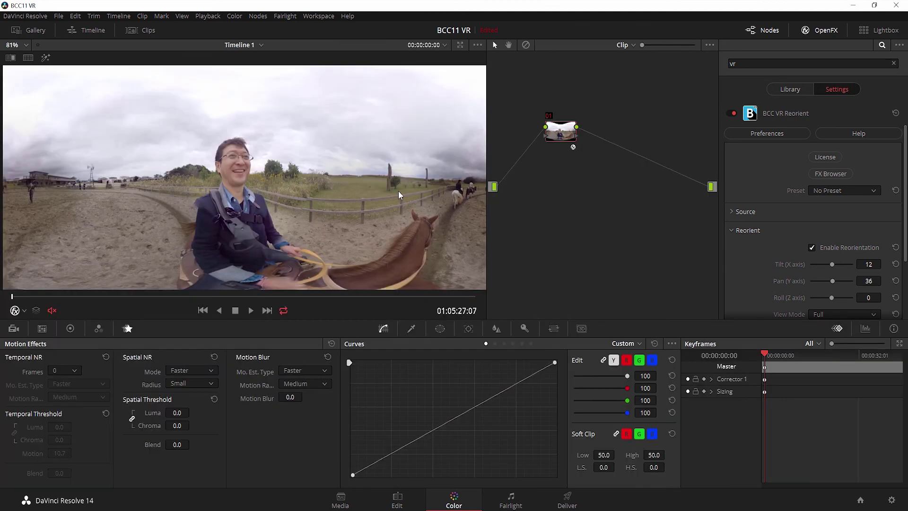